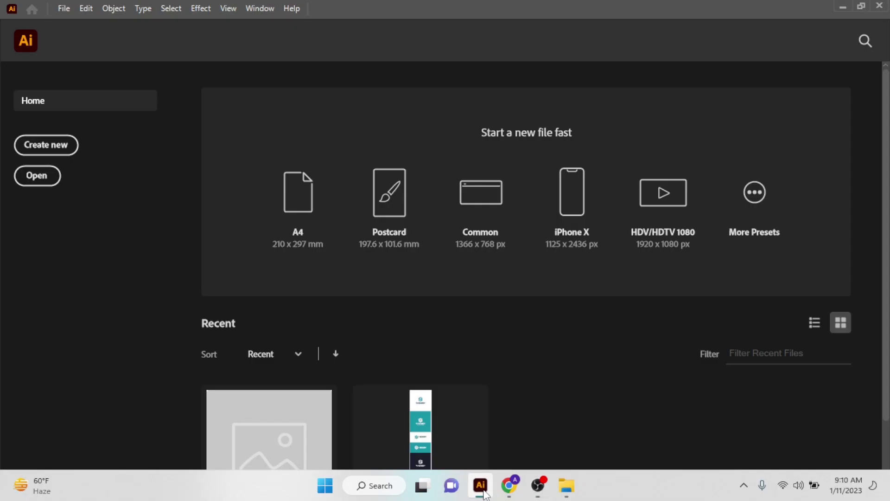
Step: Create a new 590 × 590 px document with a square artboard
left_click(53, 148)
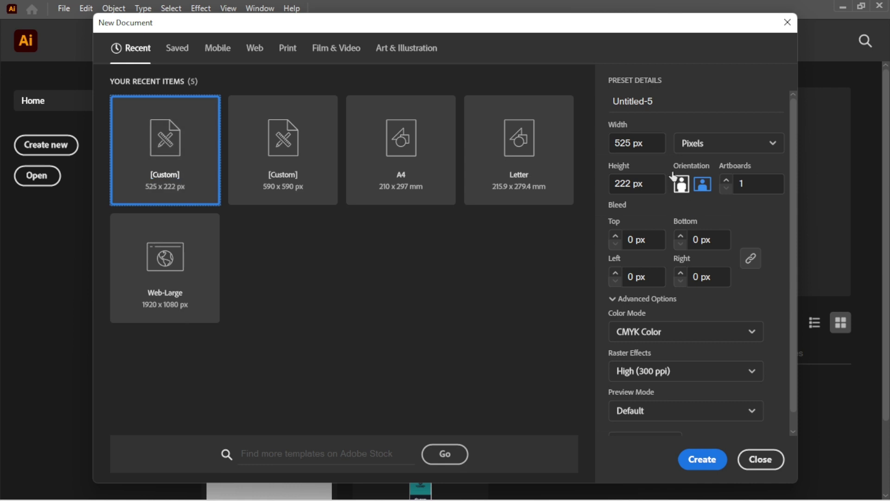
left_click(641, 142)
type("59")
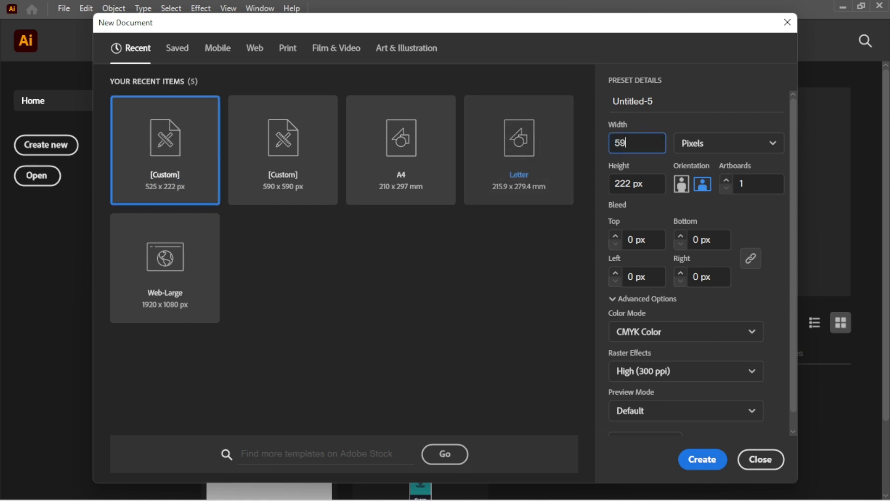
type("0")
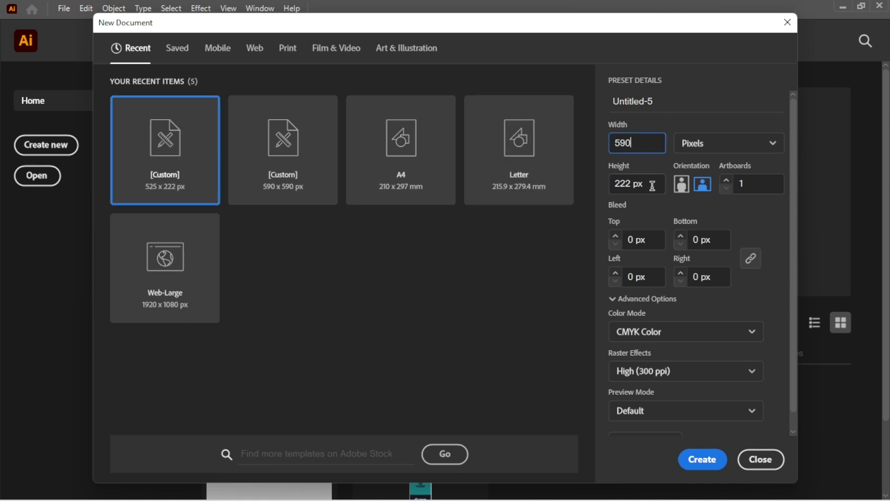
left_click(653, 183)
type("590")
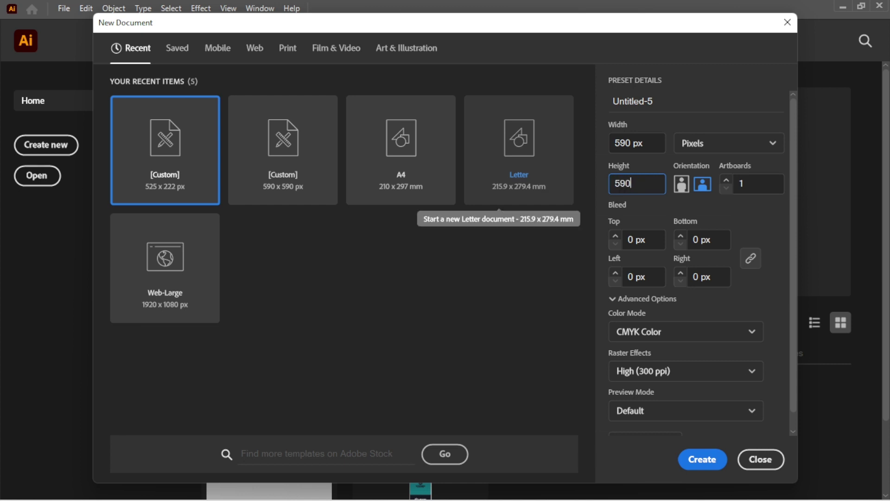
left_click(702, 459)
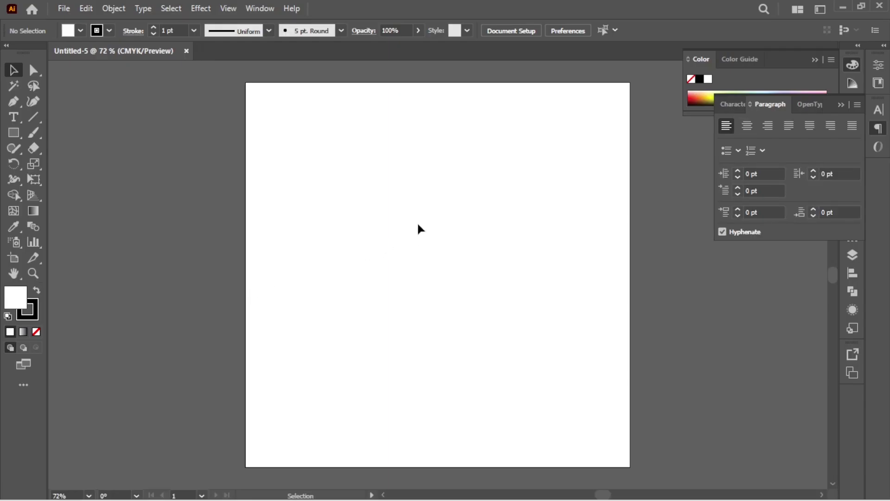
Step: Draw a 232 px vertical line with no fill using the Line Segment tool
mouse_move(417, 215)
left_mouse_down()
mouse_move(322, 202)
mouse_move(334, 206)
left_mouse_up()
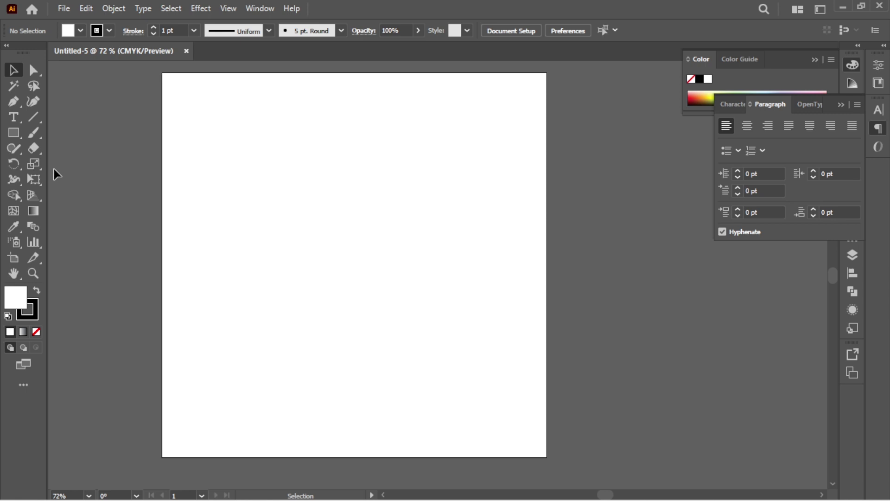
left_click(32, 122)
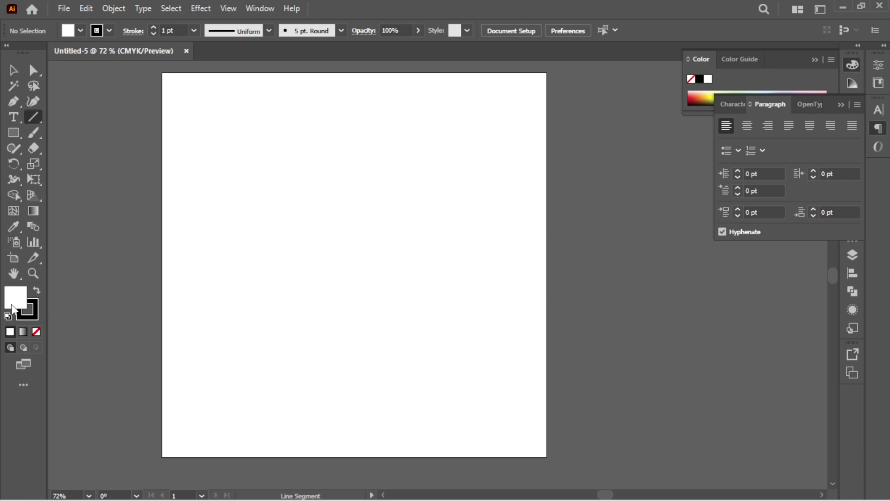
left_click(37, 332)
left_click(38, 316)
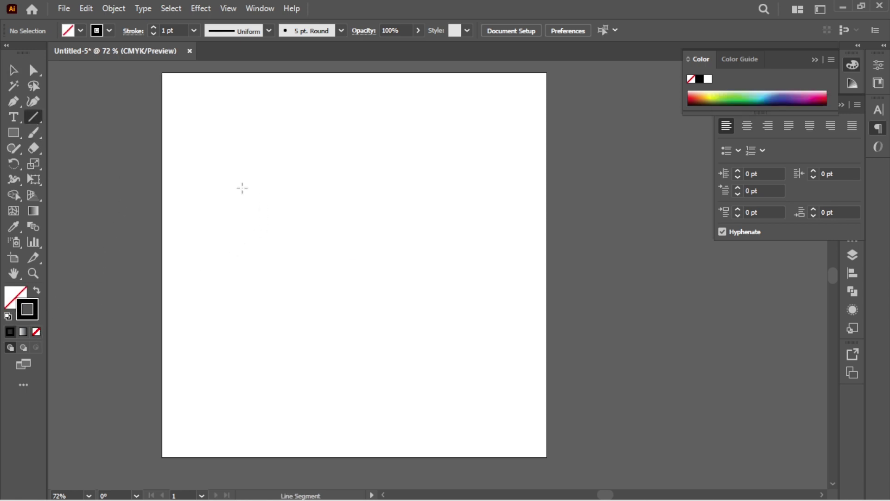
mouse_move(267, 186)
left_mouse_down()
mouse_move(351, 190)
mouse_move(336, 331)
left_mouse_up()
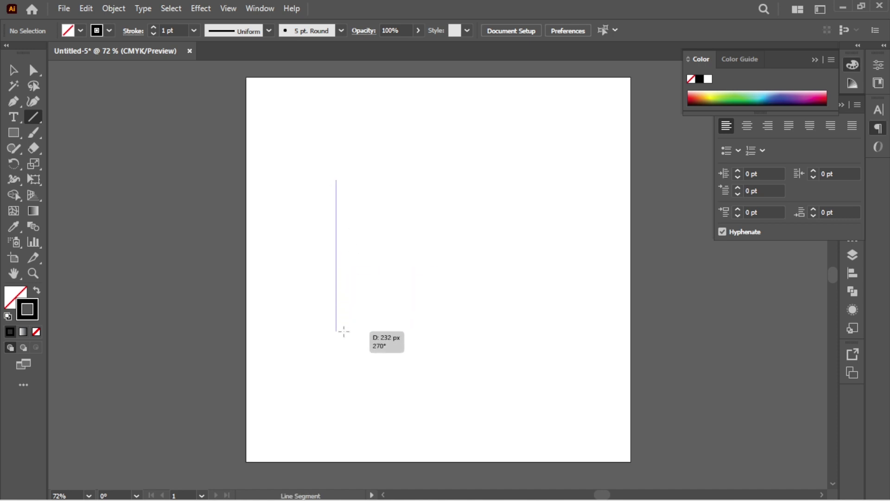
Step: Duplicate the line 16 px to the right repeatedly to make eight lines, and select them all
left_click(13, 71)
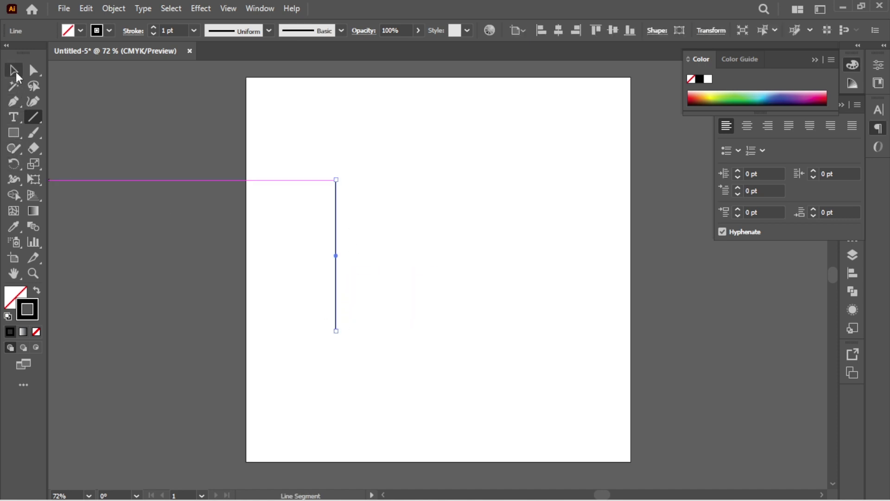
left_click(332, 269)
left_click_drag(336, 256, 356, 256)
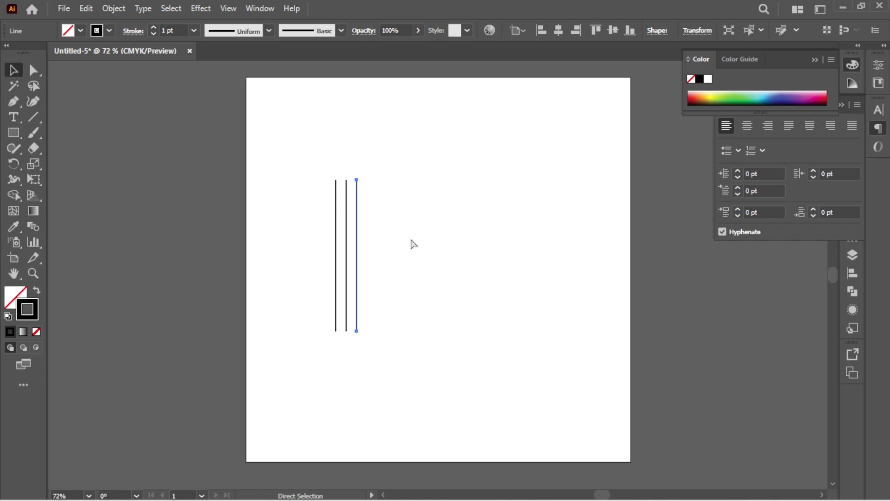
key("ctrl+d")
key("ctrl+d")
key("ctrl+d")
key("ctrl+d")
key("ctrl+d")
key("ctrl+a")
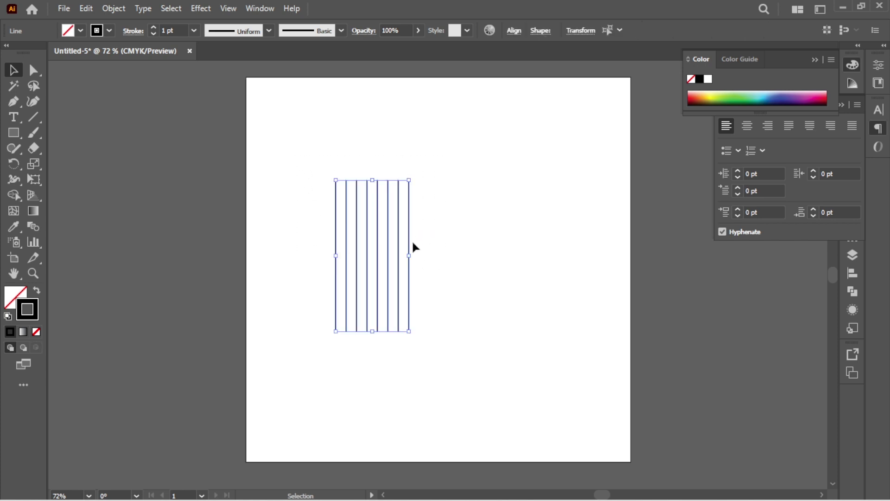
Step: Make a reflected copy of the eight lines at 60°
left_click_drag(410, 239, 436, 246)
right_click(436, 245)
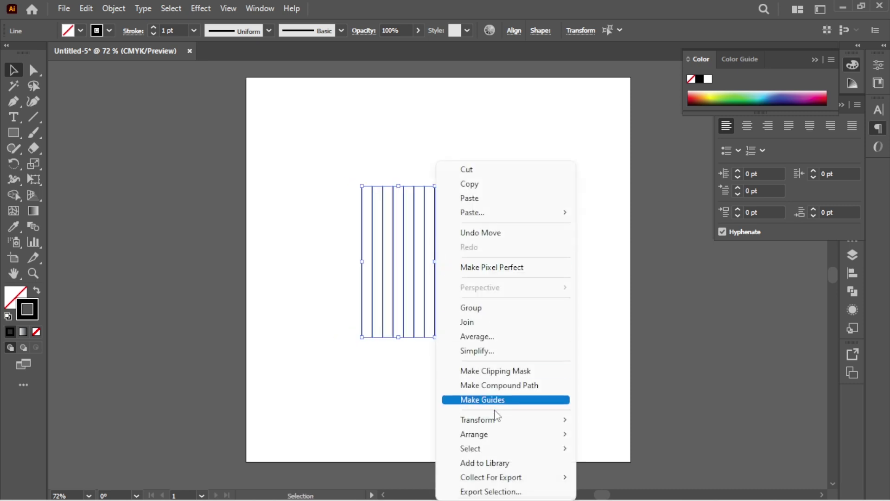
left_click(619, 355)
left_click(577, 212)
type("60")
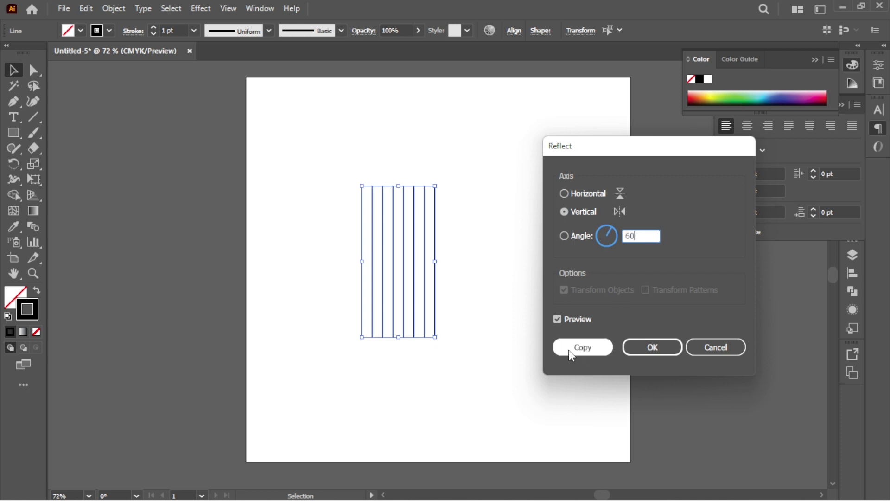
left_click(569, 349)
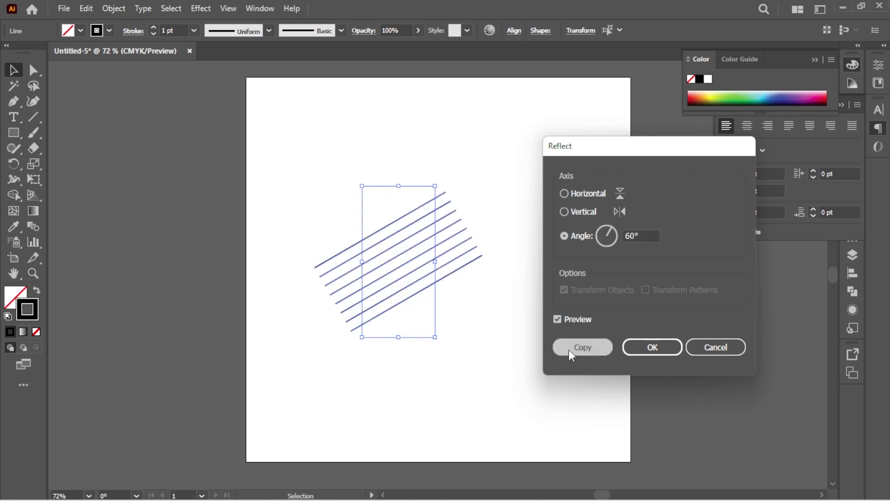
Step: Reflect a copy of the diagonal lines across the horizontal axis and select the whole grid
right_click(413, 297)
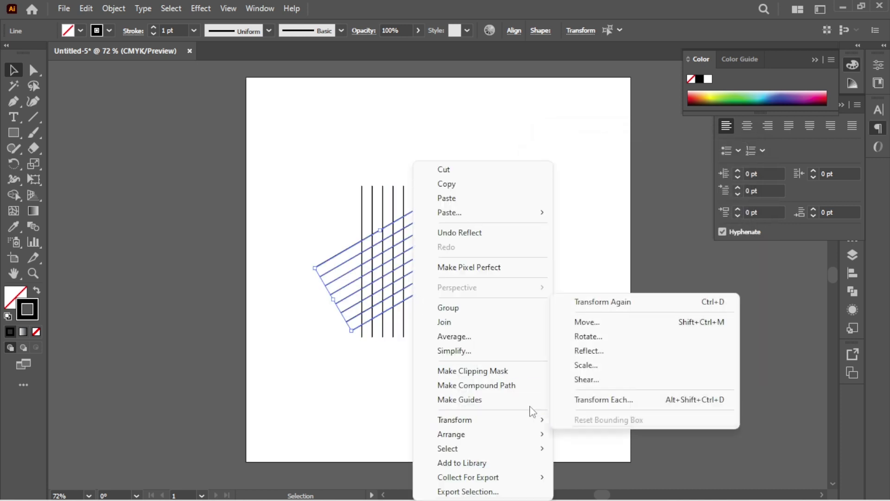
left_click(599, 350)
left_click(575, 212)
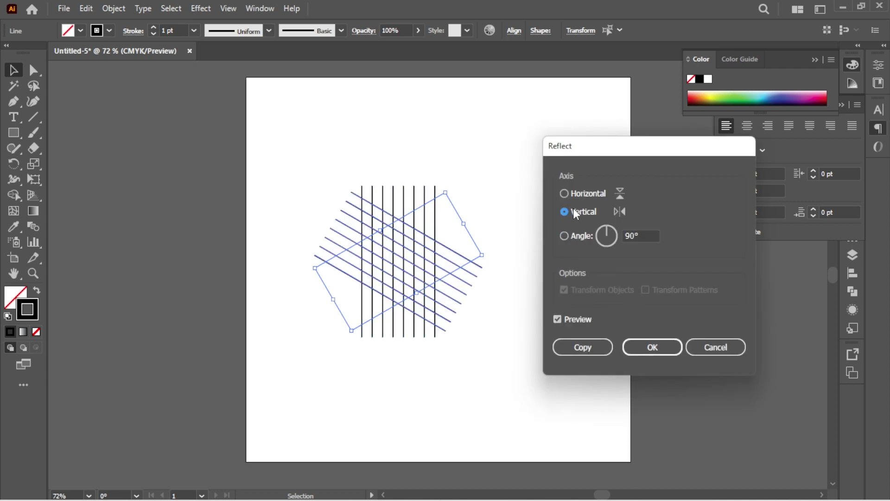
left_click(577, 196)
left_click(582, 349)
left_click(583, 349)
mouse_move(328, 159)
left_mouse_down()
mouse_move(427, 310)
mouse_move(444, 304)
left_mouse_up()
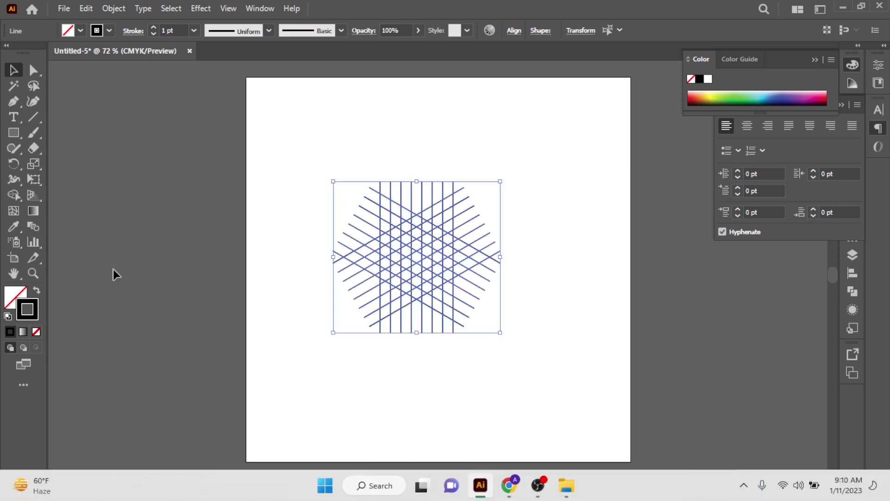
Step: Ready the Shape Builder with a cyan fill and zoom in on the grid
left_click(13, 195)
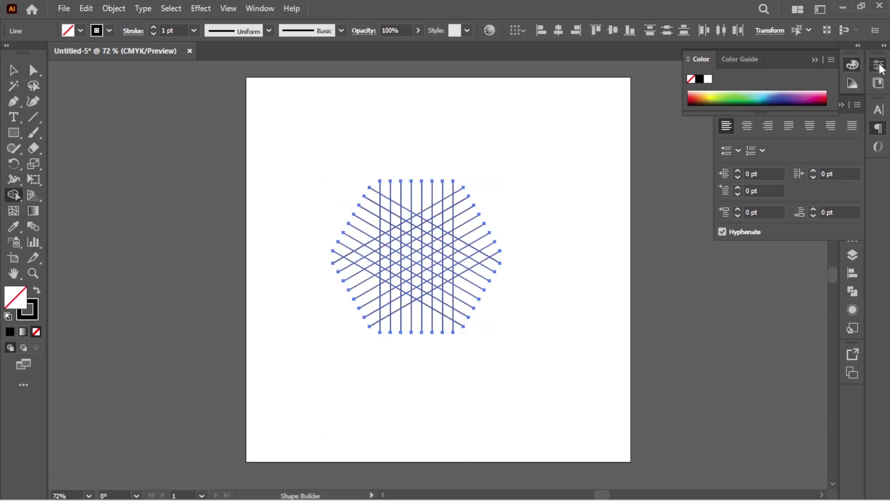
left_click(878, 65)
left_click(853, 110)
left_click(754, 145)
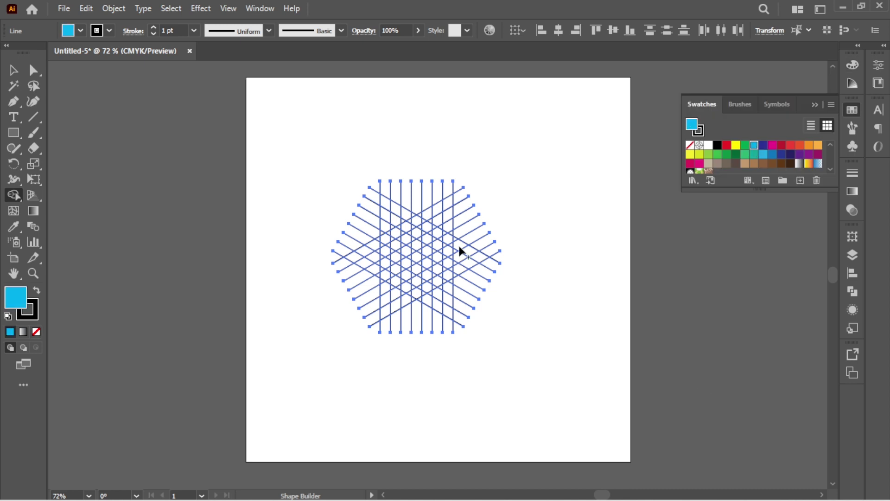
key("ctrl+plus")
key("ctrl+plus")
key("ctrl+plus")
scroll(409, 135, "up", 1, "alt")
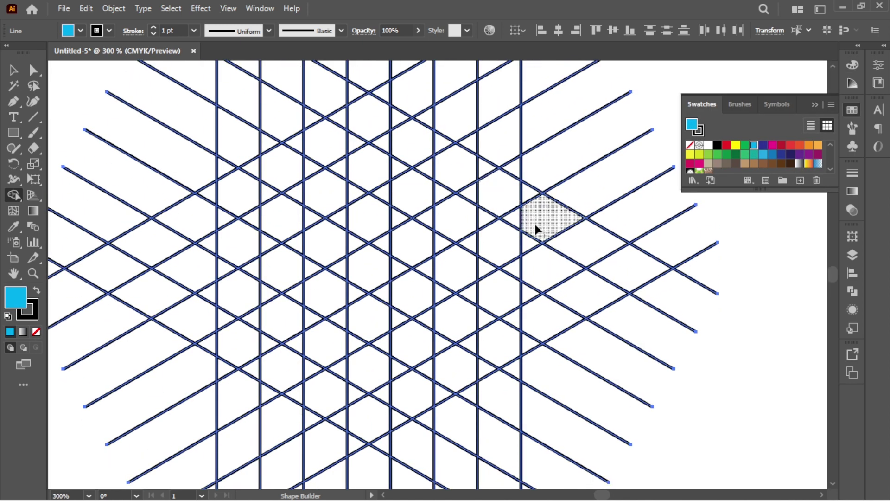
Step: Merge grid cells into a cyan hexagonal S shape, then zoom to fit the artboard
mouse_move(478, 186)
left_mouse_down()
mouse_move(306, 169)
mouse_move(245, 180)
mouse_move(276, 202)
left_mouse_up()
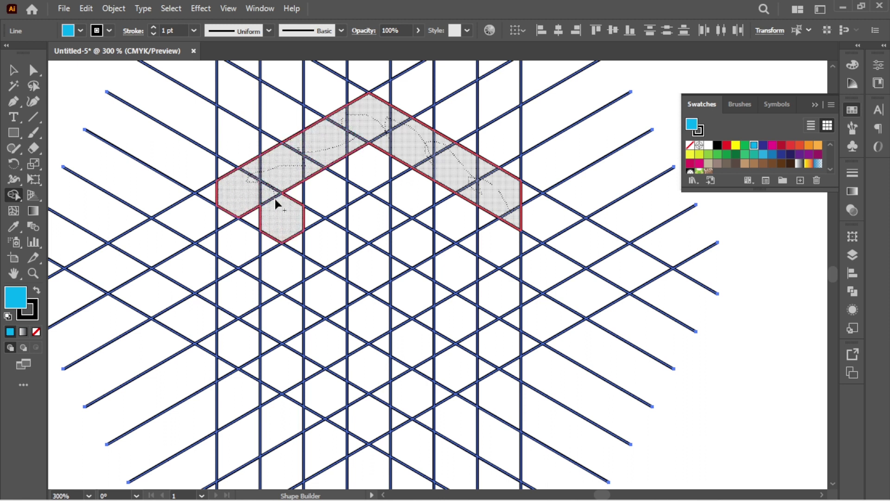
mouse_move(286, 284)
left_mouse_down()
mouse_move(268, 239)
mouse_move(235, 226)
left_mouse_up()
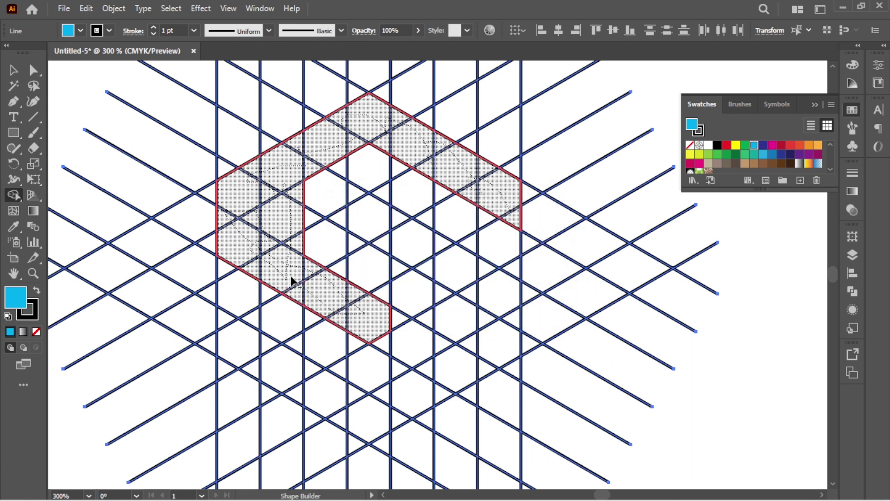
left_click_drag(363, 312, 290, 285)
scroll(225, 288, "down", 1)
mouse_move(224, 288)
left_mouse_down()
mouse_move(385, 366)
mouse_move(473, 292)
mouse_move(501, 281)
mouse_move(449, 257)
mouse_move(455, 215)
mouse_move(408, 205)
mouse_move(375, 175)
left_mouse_up()
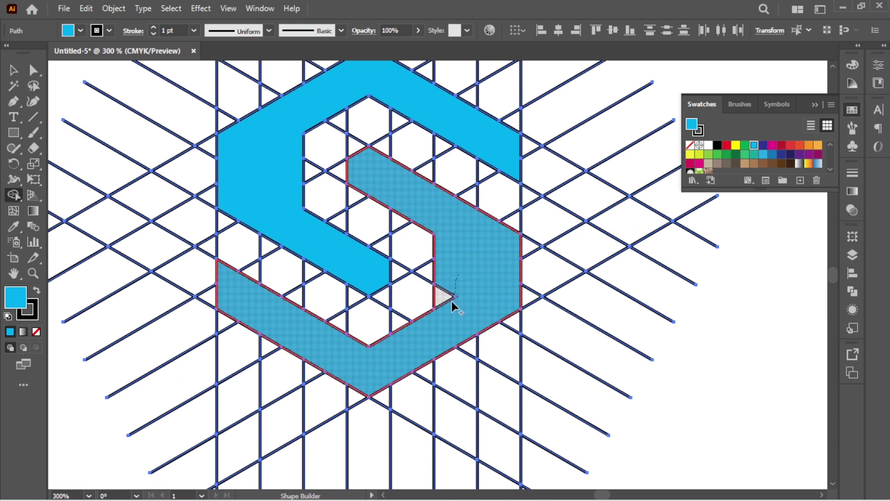
scroll(441, 252, "down", 1)
key("ctrl+0")
key("v")
left_click(316, 113)
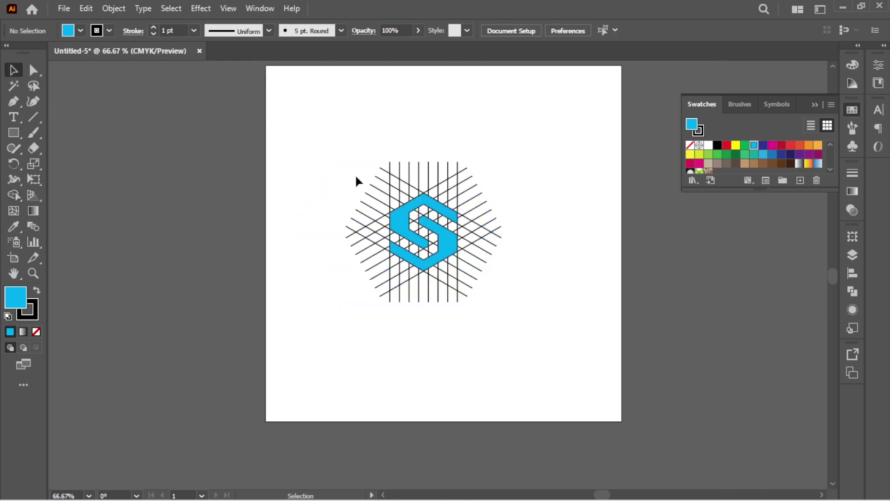
Step: Delete the leftover grid lines, keeping only the cyan S in the middle of the artboard
left_click(432, 245)
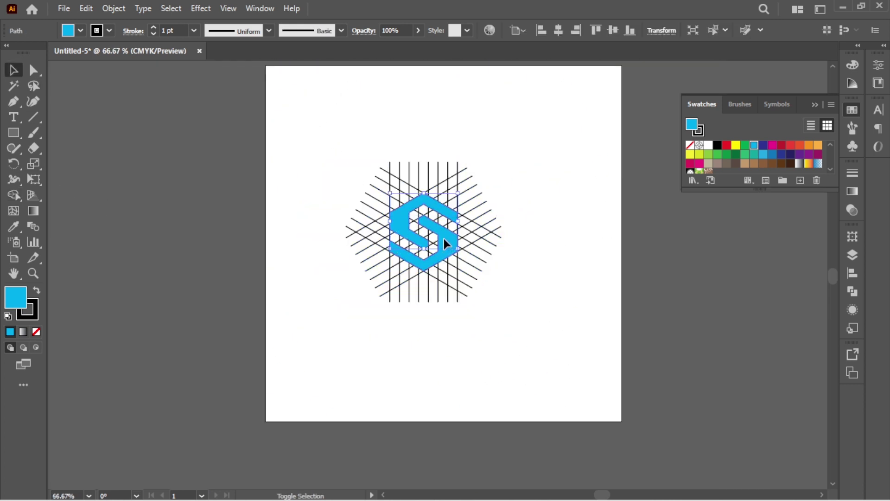
mouse_move(407, 248)
left_mouse_down()
mouse_move(349, 299)
mouse_move(241, 318)
left_mouse_up()
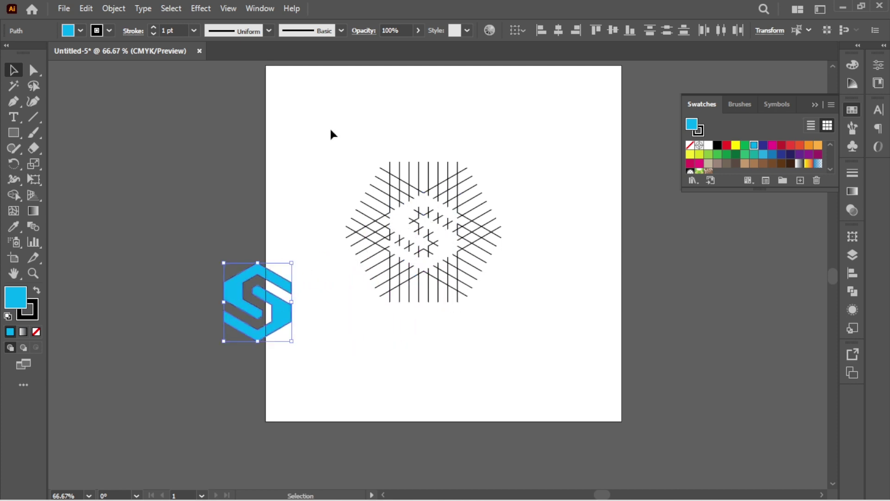
left_click_drag(505, 324, 539, 346)
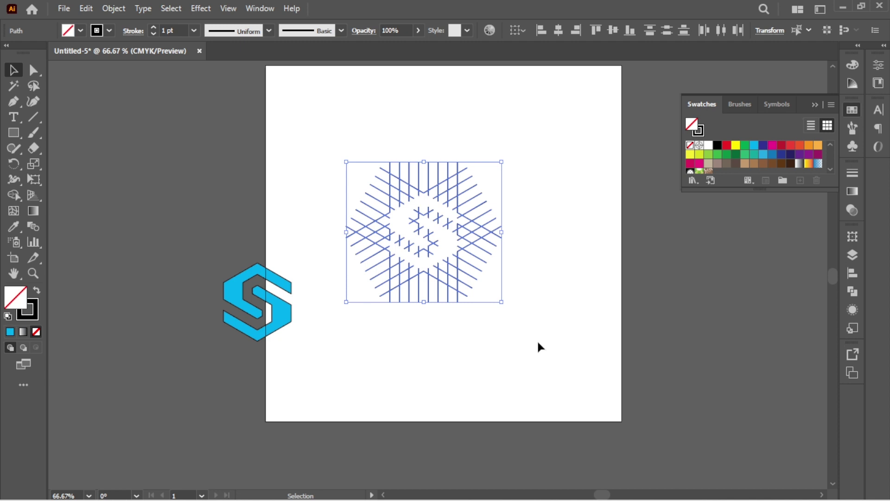
key("Delete")
left_click_drag(181, 373, 183, 371)
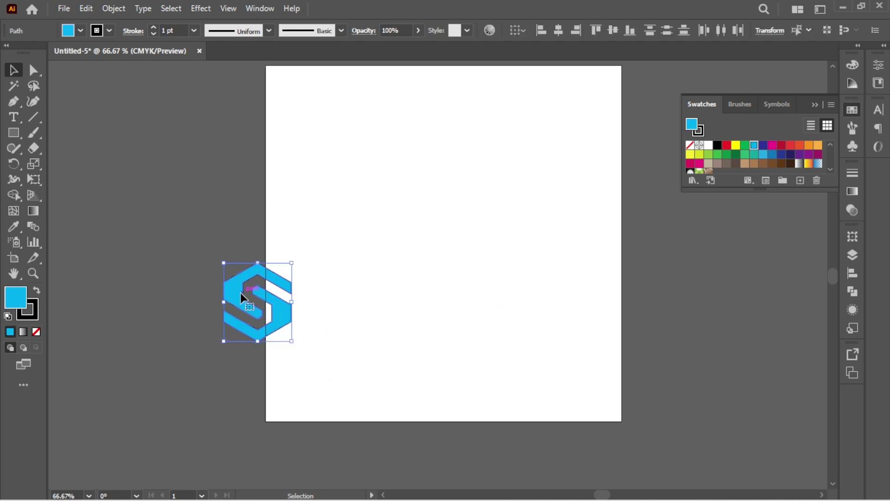
left_click_drag(240, 293, 415, 205)
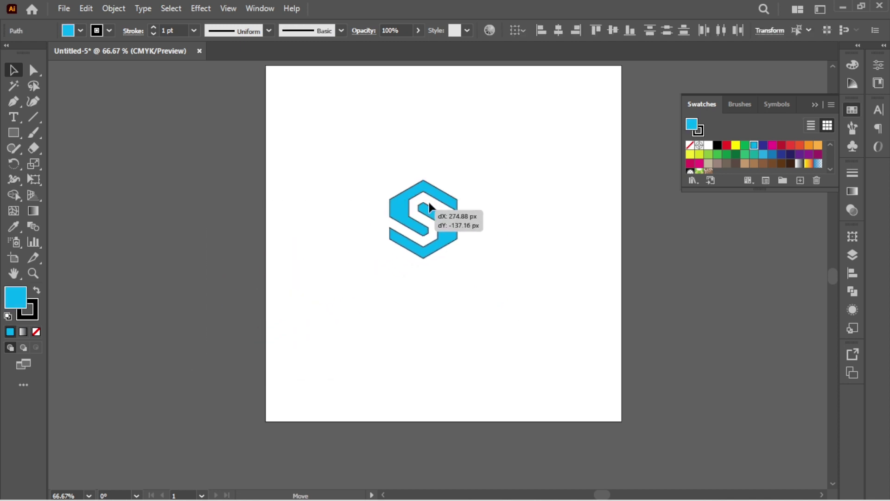
Step: Remove the S outline, group its pieces, and centre it on the artboard
left_click(36, 315)
left_click(37, 332)
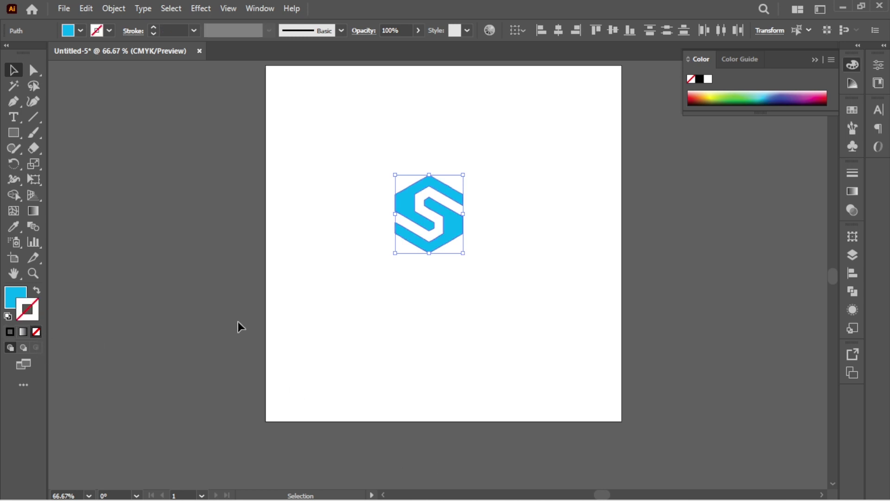
key("ctrl+g")
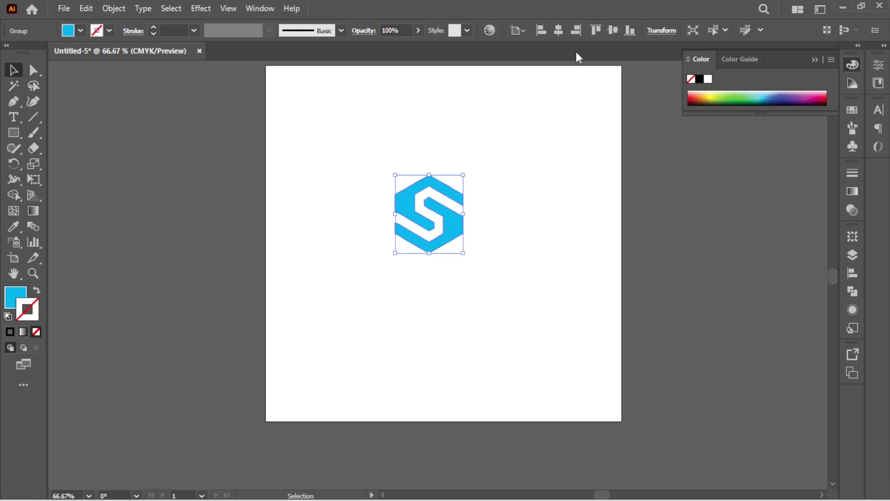
left_click(612, 30)
left_click(576, 30)
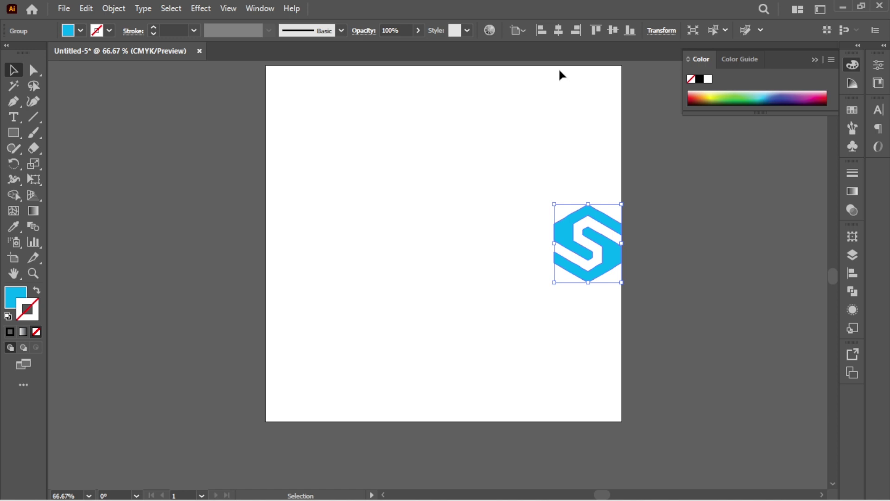
left_click(559, 30)
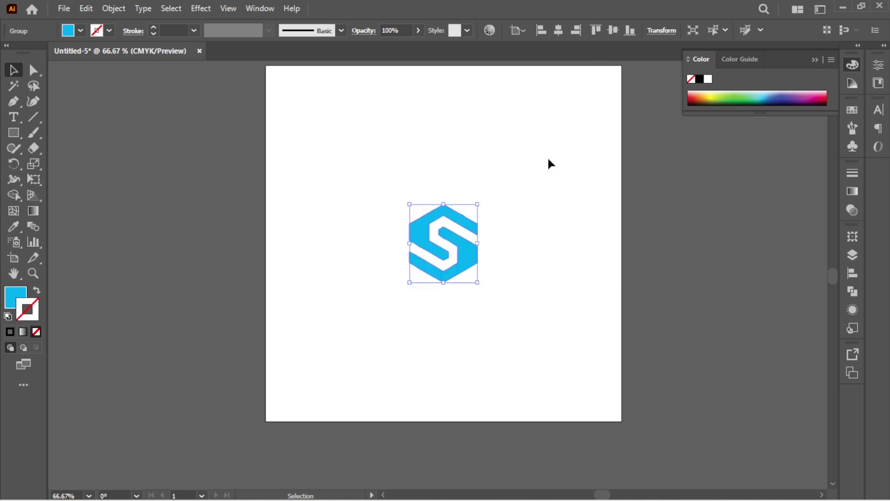
left_click(549, 160)
left_click_drag(548, 160, 461, 179)
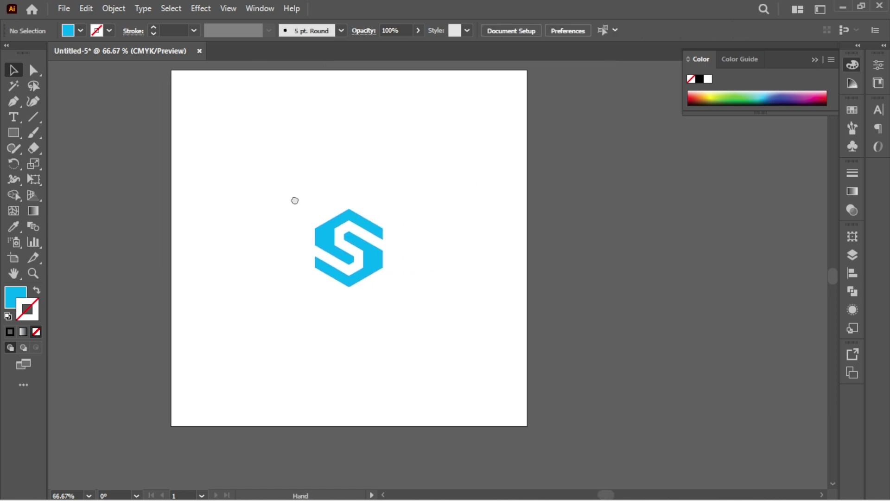
left_click_drag(283, 190, 402, 298)
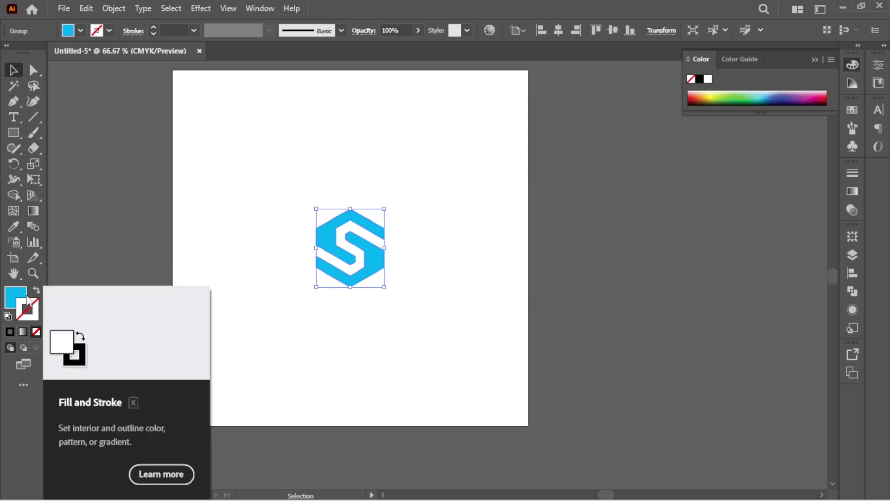
Step: Simplify the S logo's paths using Object > Path > Simplify
left_click(33, 71)
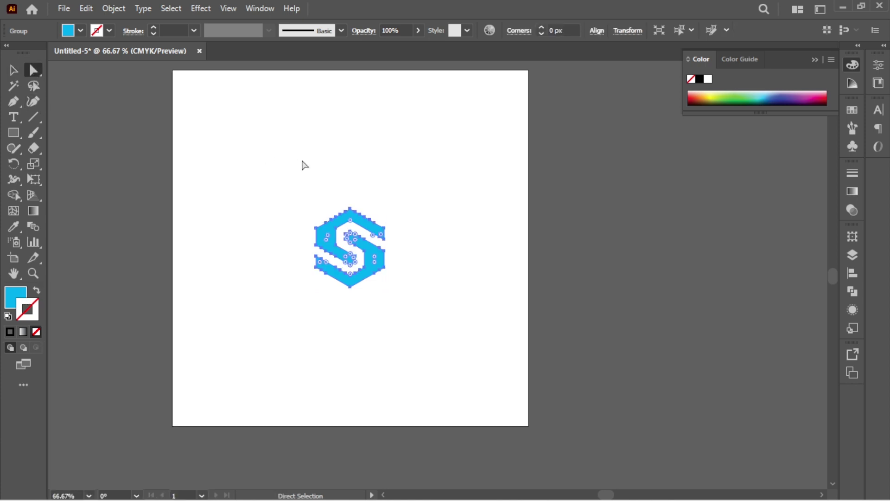
scroll(357, 208, "up", 2)
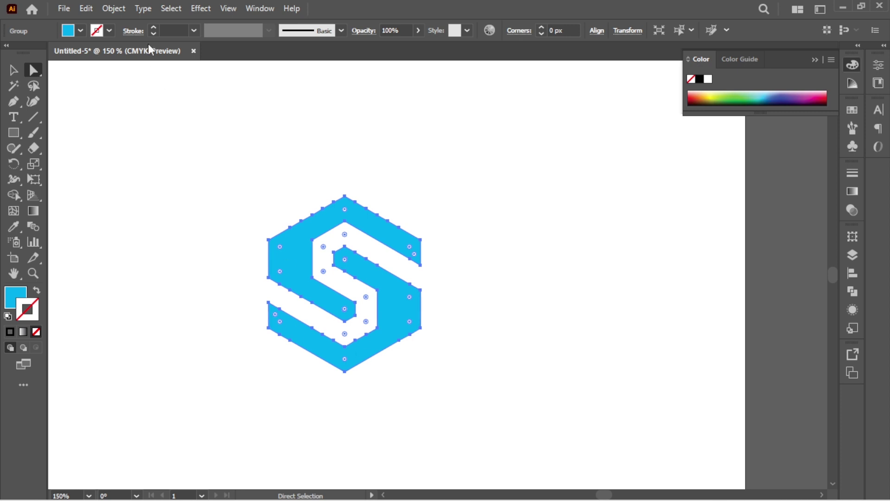
left_click(114, 8)
mouse_move(163, 337)
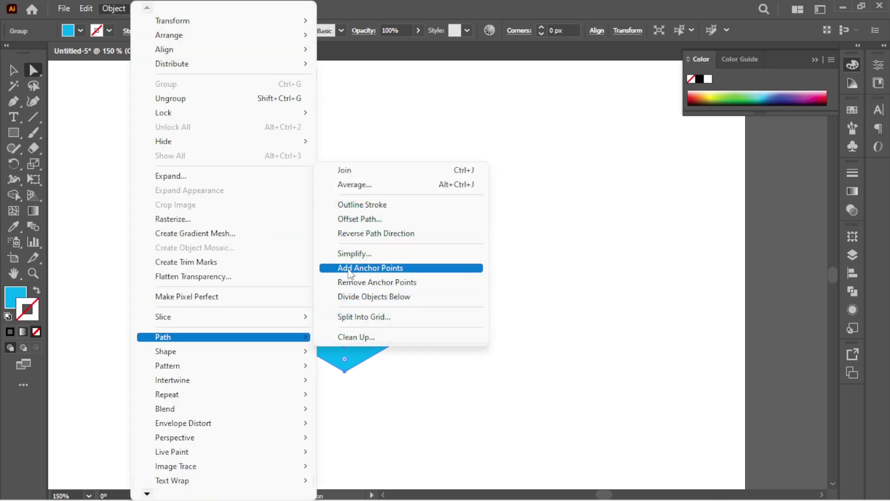
left_click(355, 253)
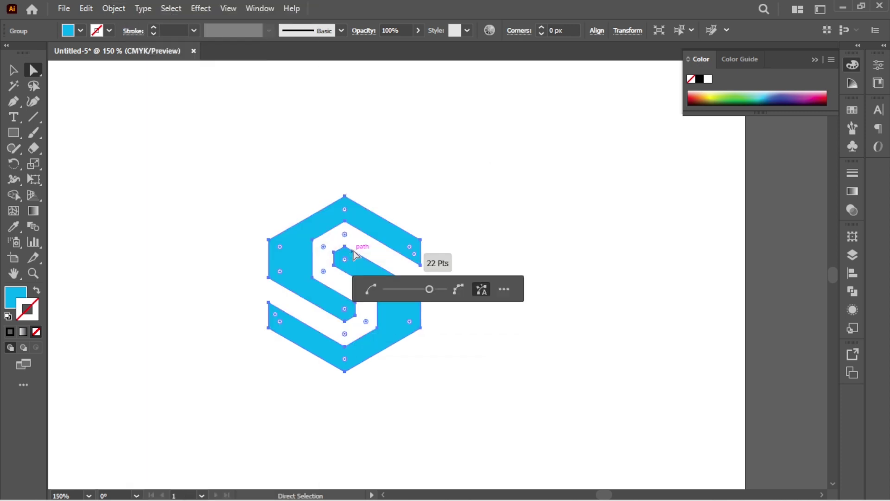
left_click(13, 70)
Step: Change the logo's fill from cyan to teal hex 0096a5
key("ctrl+1")
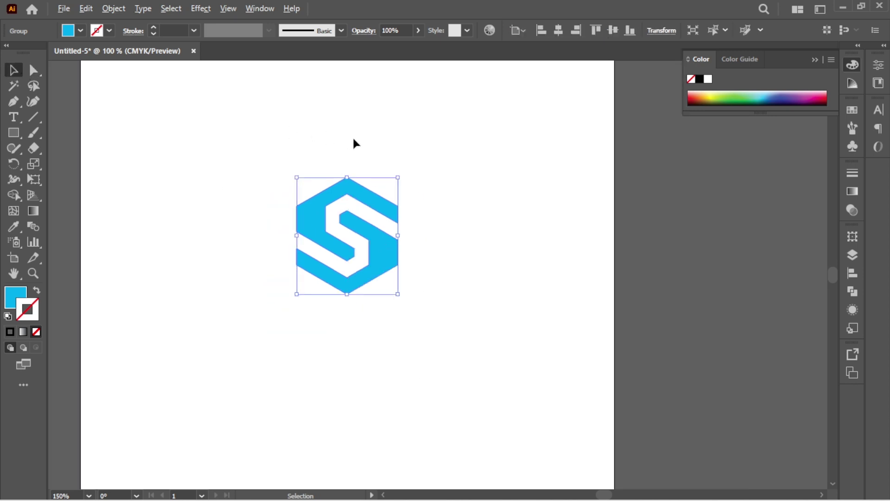
double_click(11, 301)
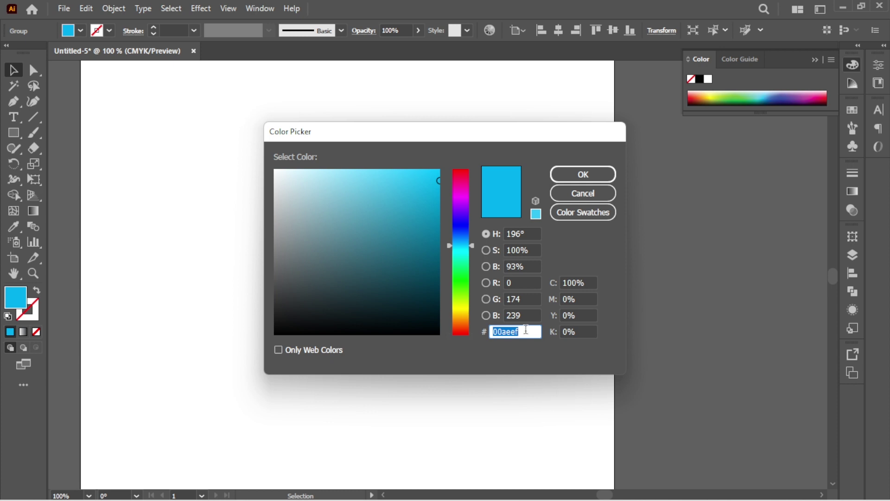
type("00")
type("8")
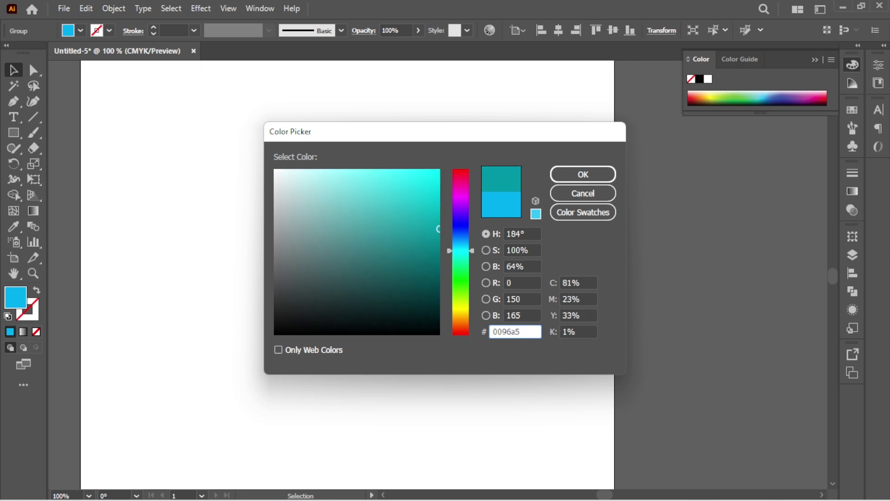
key("Return")
left_click(460, 221)
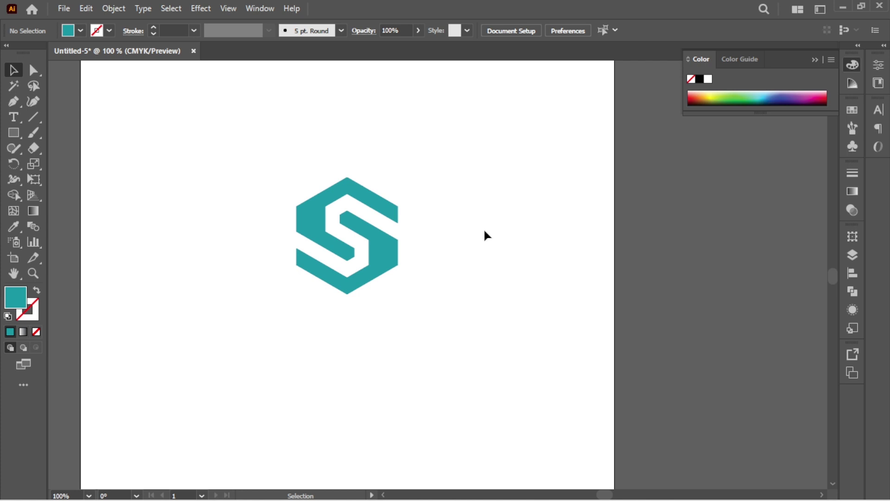
Step: Move the teal logo slightly higher and scale it down a little
left_click(369, 261)
left_click_drag(381, 254, 381, 238)
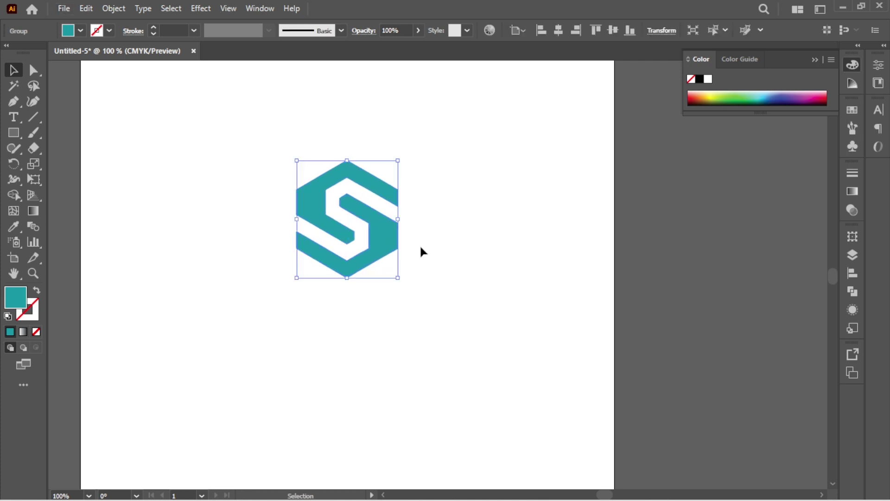
left_click_drag(347, 278, 347, 268)
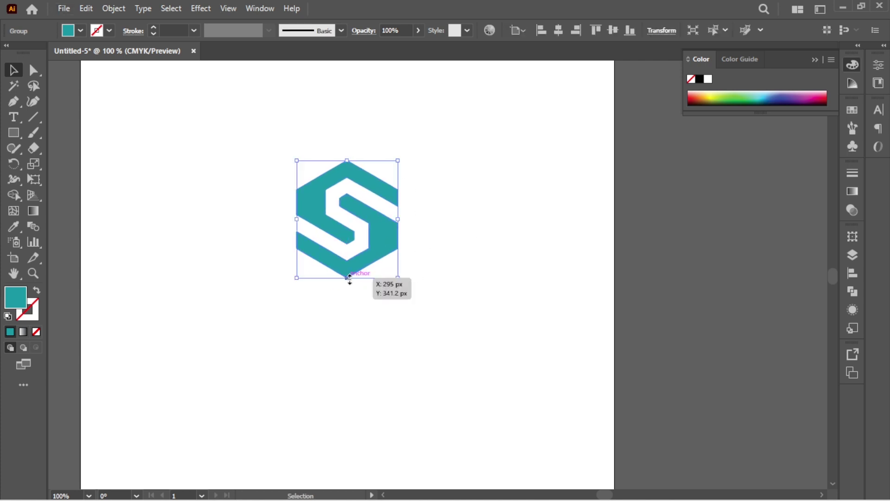
left_click(416, 295)
Step: Set the Type tool to Sansation Bold 42 pt and place a text line below the logo
left_click(15, 117)
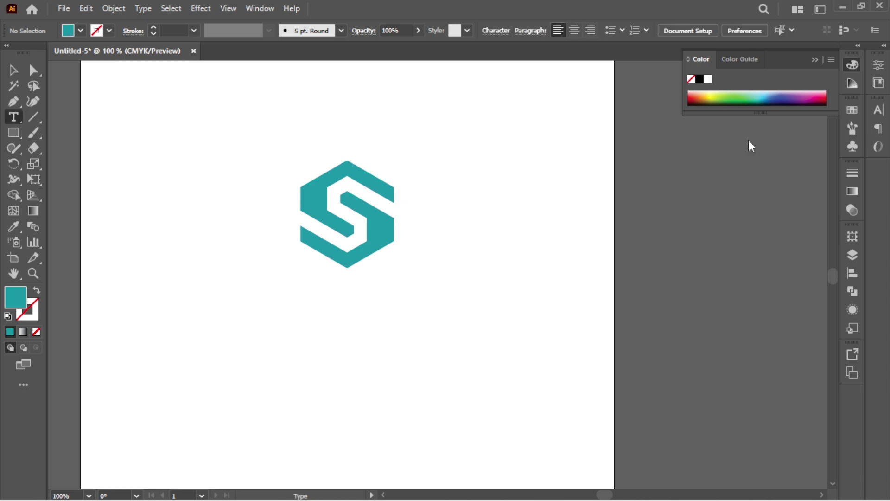
left_click(878, 110)
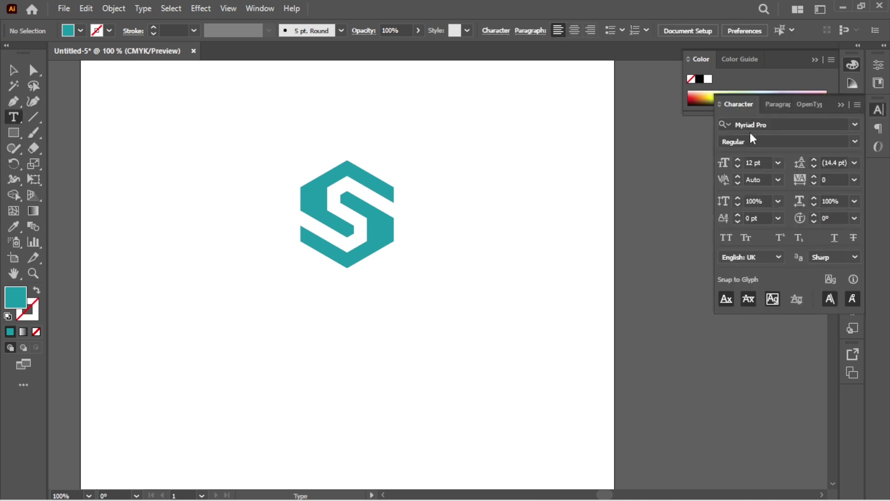
left_click(775, 124)
type("sa")
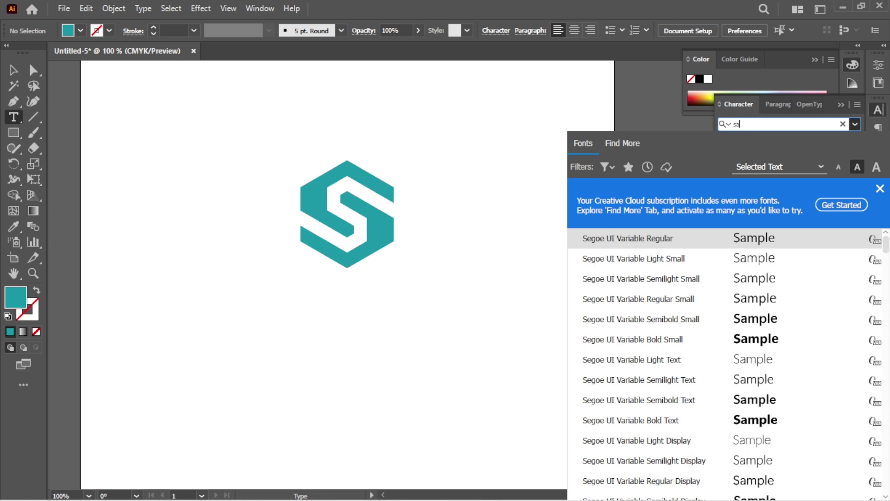
type("nsa")
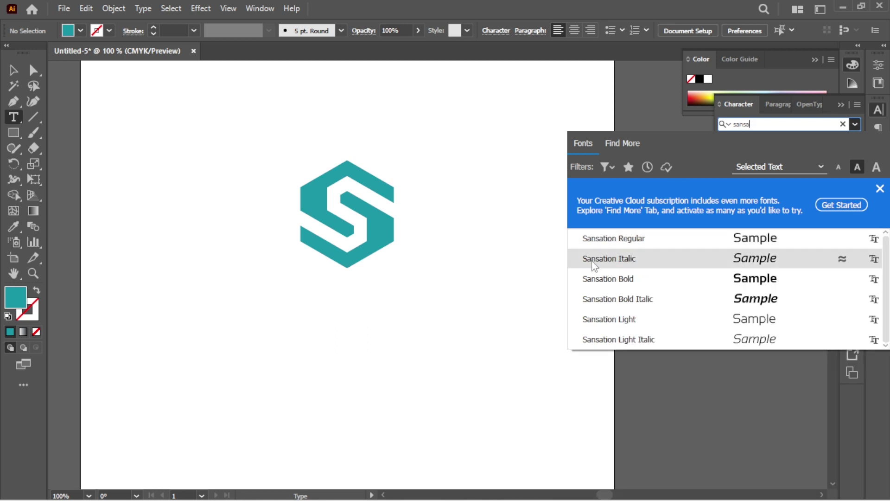
left_click(593, 278)
left_click(759, 162)
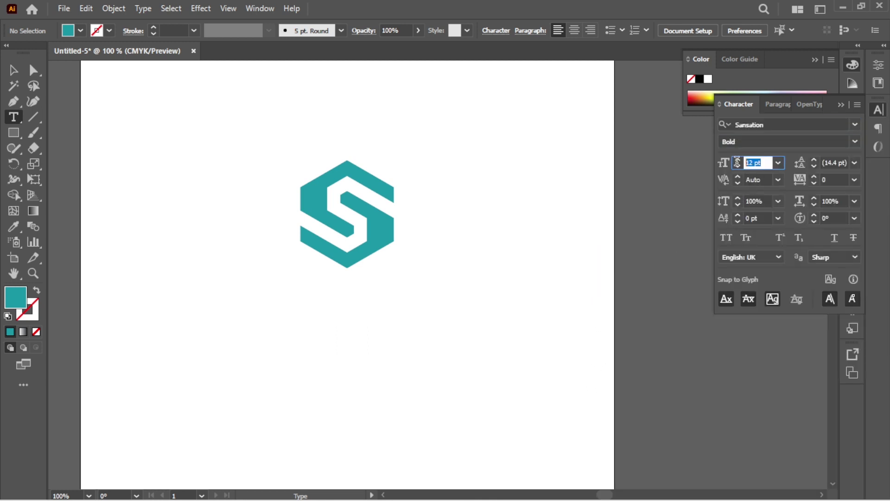
type("45")
key("Return")
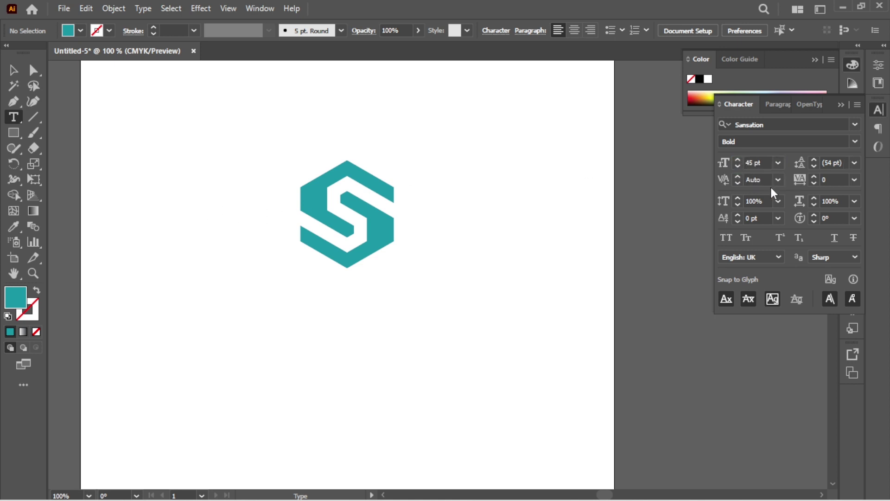
left_click(767, 163)
type("42")
key("Return")
left_click(288, 300)
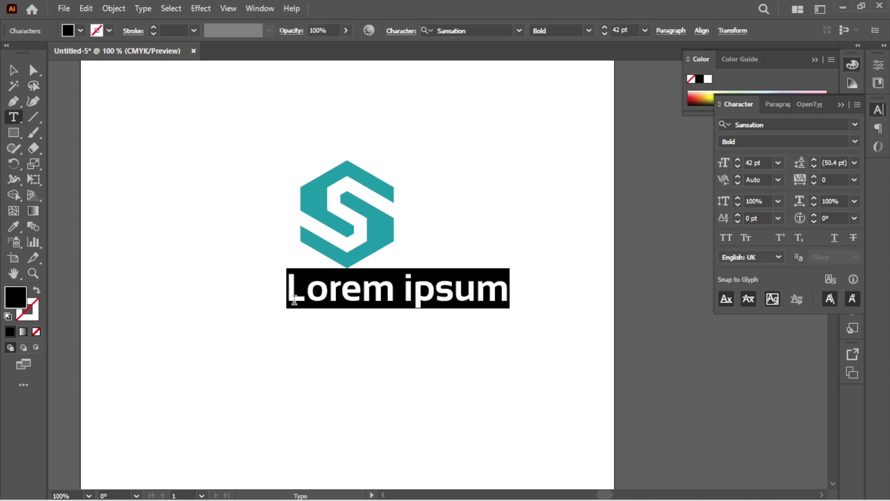
Step: Type the title 'S Hexagon' below the logo
type("S")
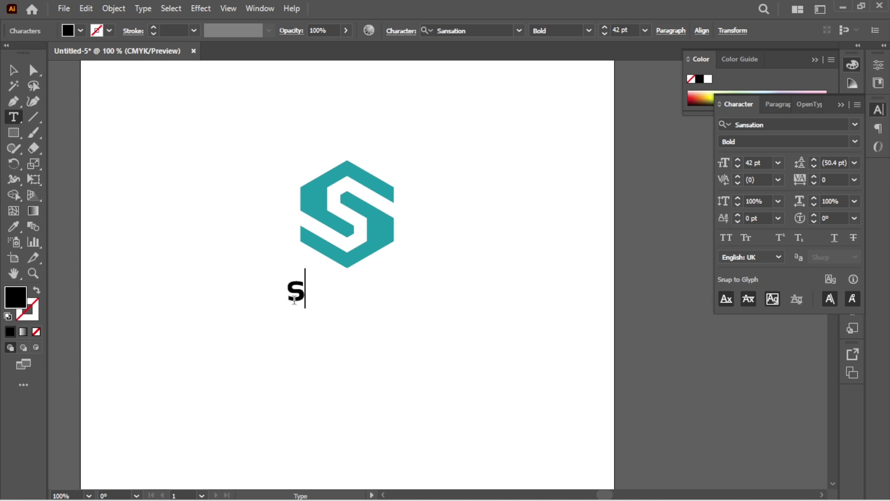
key("BackSpace")
type("S ")
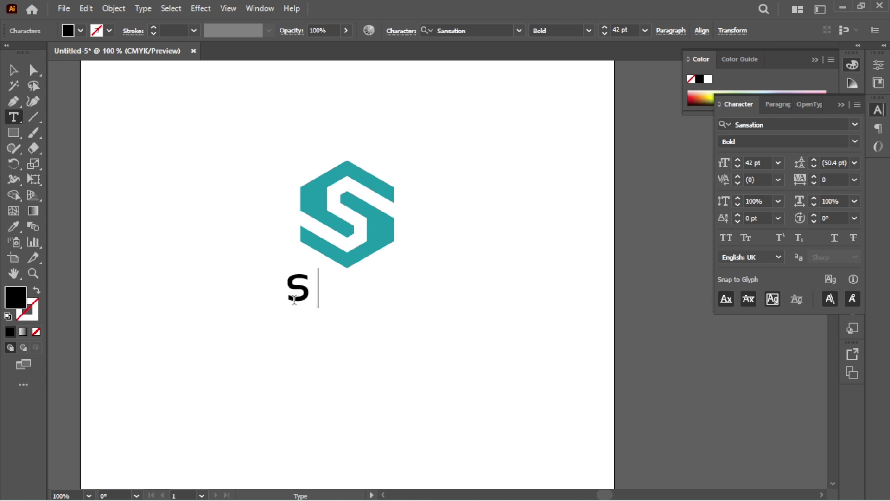
type("Hexag")
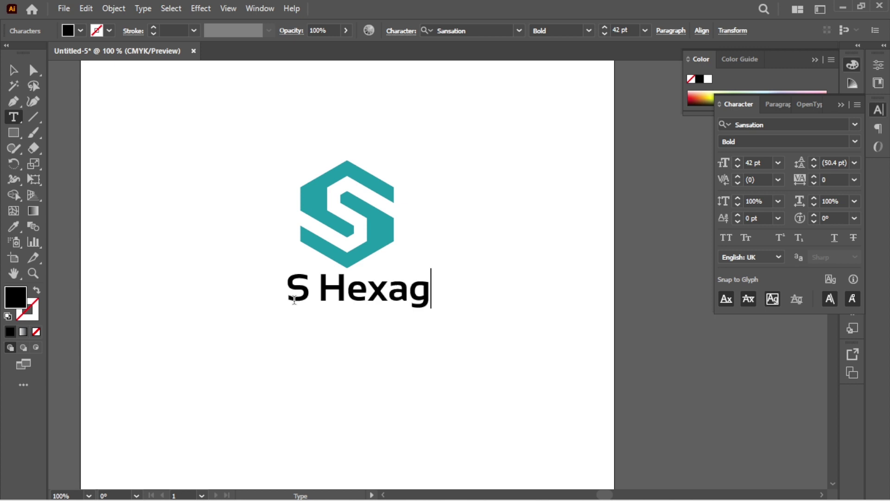
type("on")
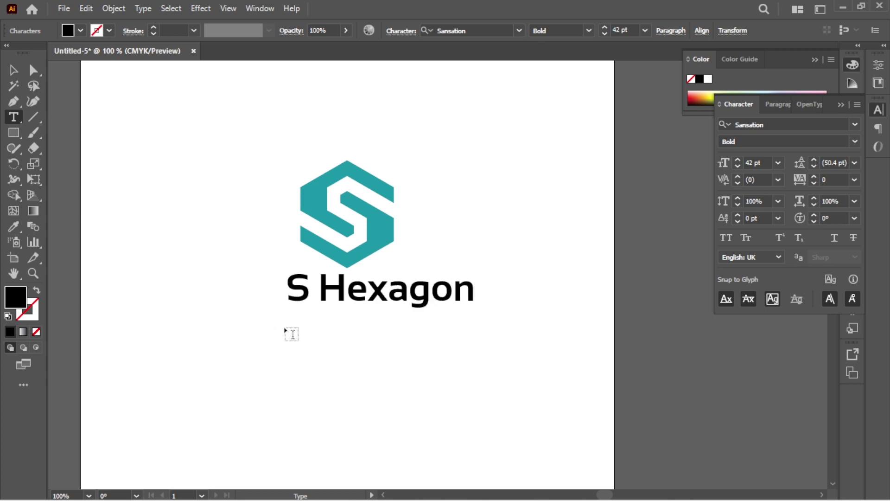
Step: Switch the title to All Caps so it reads 'S HEXAGON', then reposition it
left_click_drag(358, 295, 496, 295)
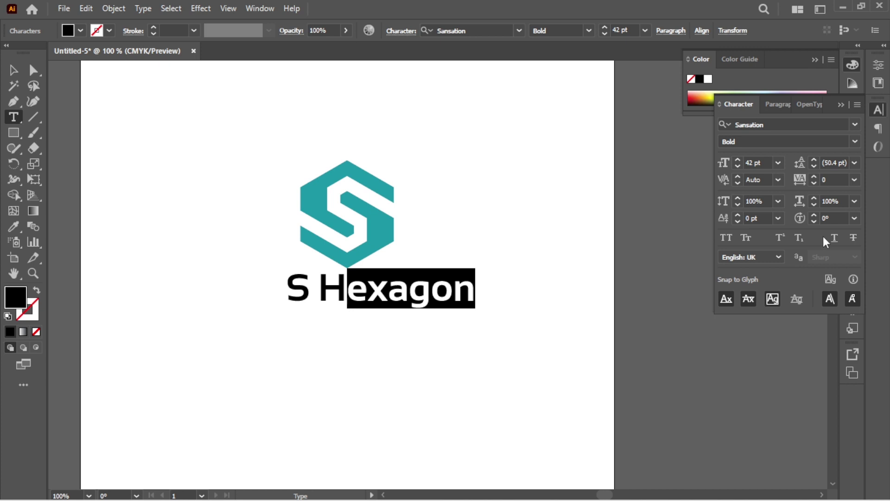
left_click(732, 237)
left_click(13, 69)
left_click(251, 296)
scroll(298, 292, "down", 2)
left_click_drag(358, 265, 310, 273)
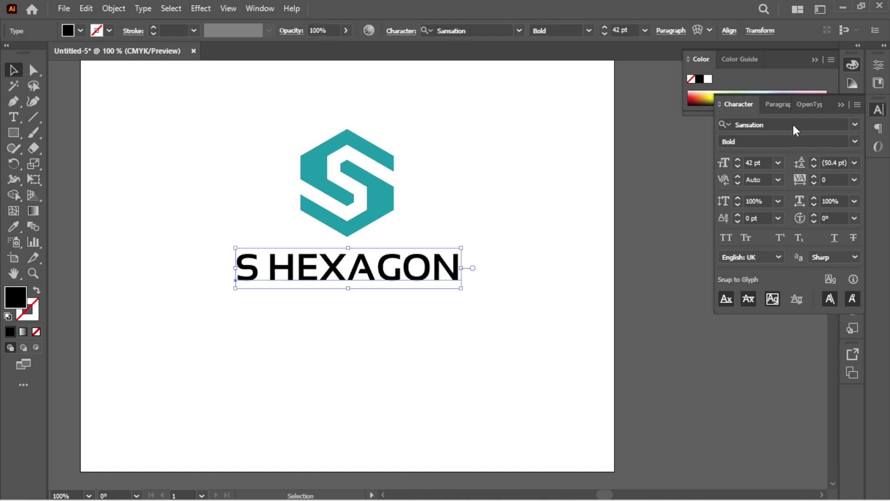
Step: Center-align the title paragraph and centre the title horizontally under the hexagon
left_click(777, 105)
left_click(747, 125)
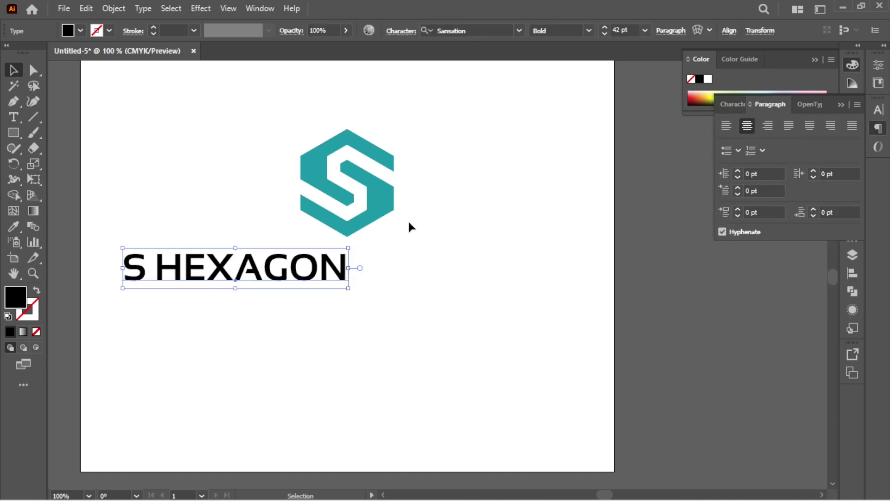
left_click_drag(293, 309, 293, 309)
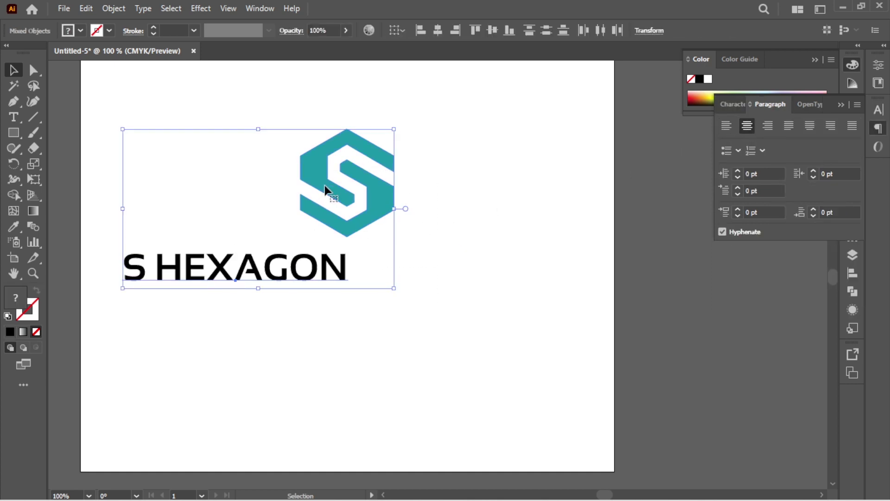
left_click(438, 30)
left_click(477, 153)
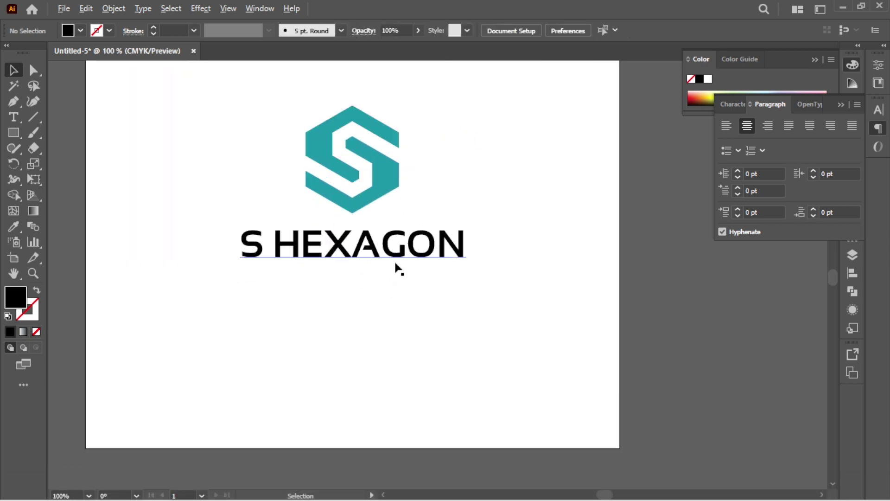
Step: Add a copy of the title below it that reads 'TAGLINE GOES HERE'
left_click(383, 257)
left_click_drag(377, 266, 436, 295)
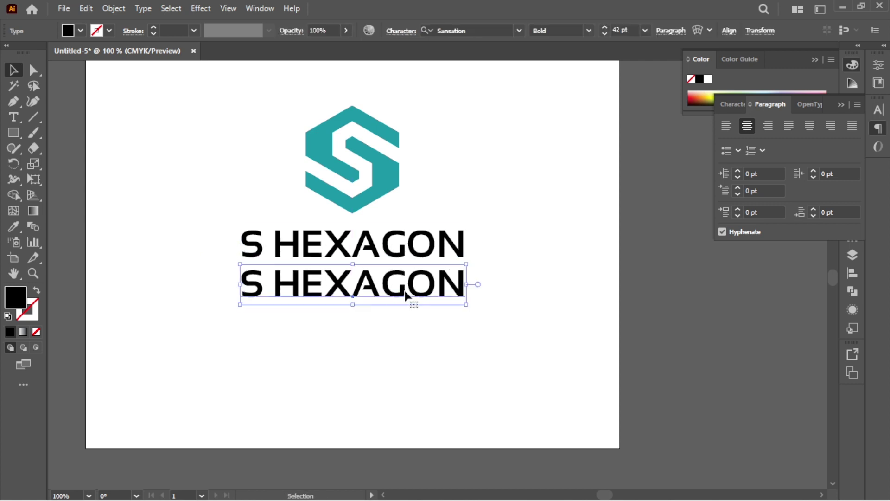
triple_click(406, 296)
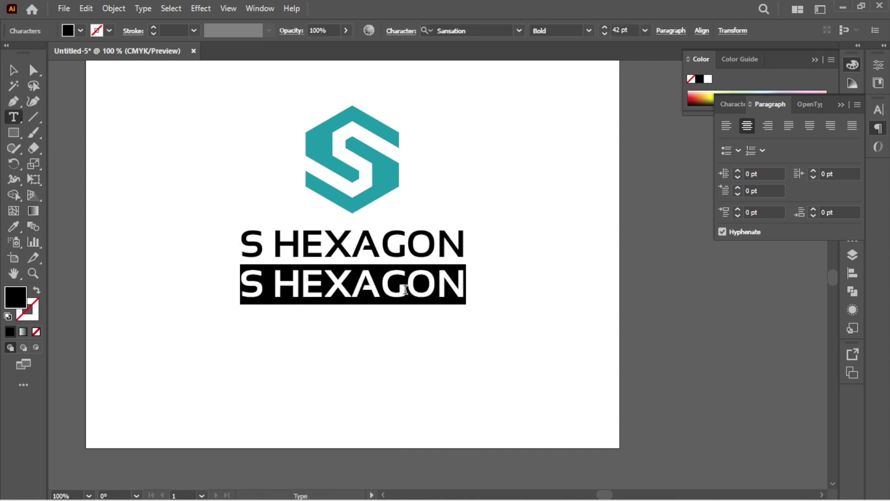
type("tag")
key("BackSpace")
key("BackSpace")
key("BackSpace")
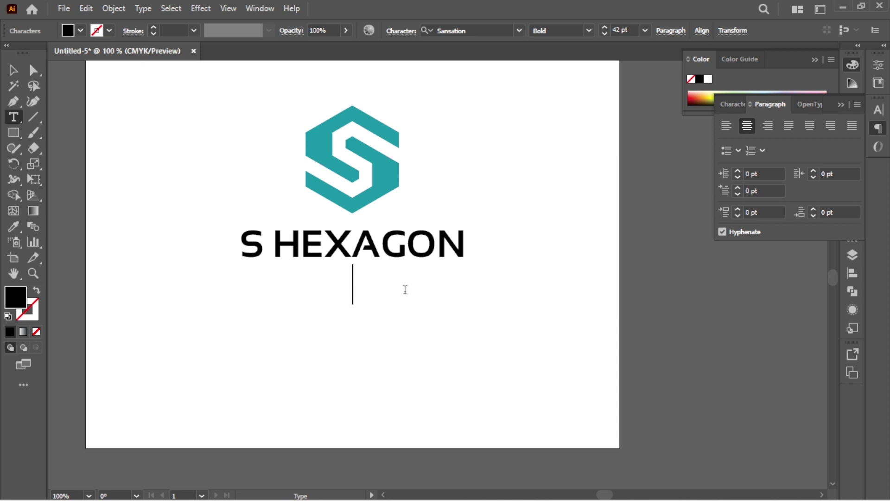
type("TAGLIN")
type("E GOES HERE")
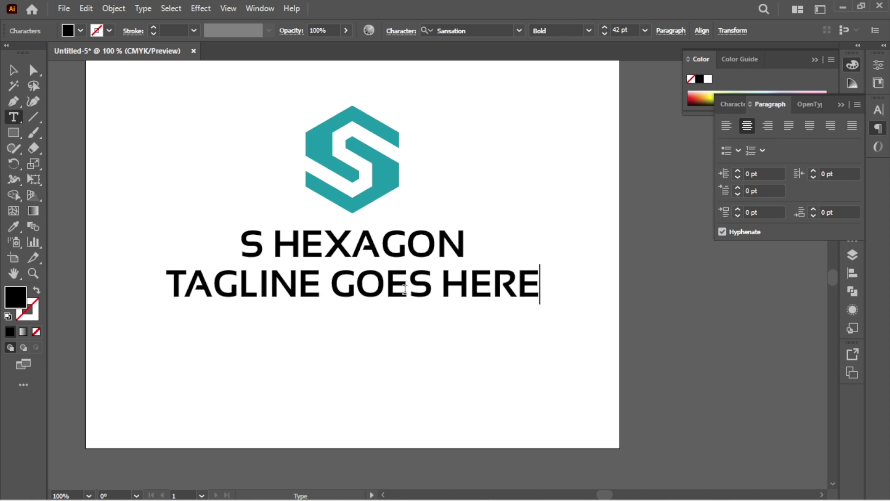
left_click(13, 70)
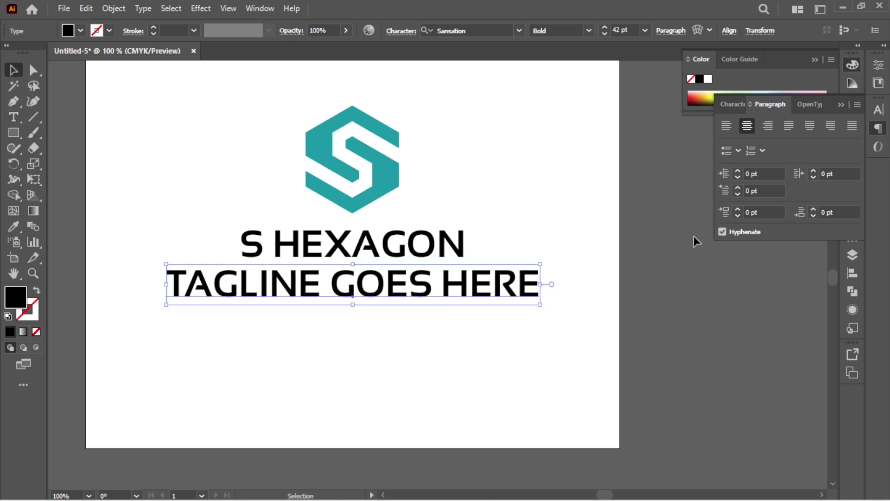
left_click(878, 110)
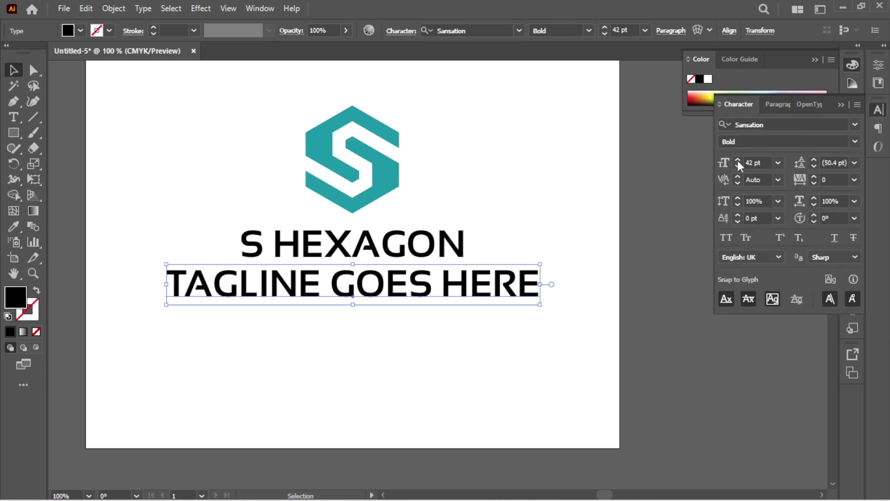
Step: Set the tagline to 11 pt Sansation in the Regular style
left_click(768, 160)
type("11")
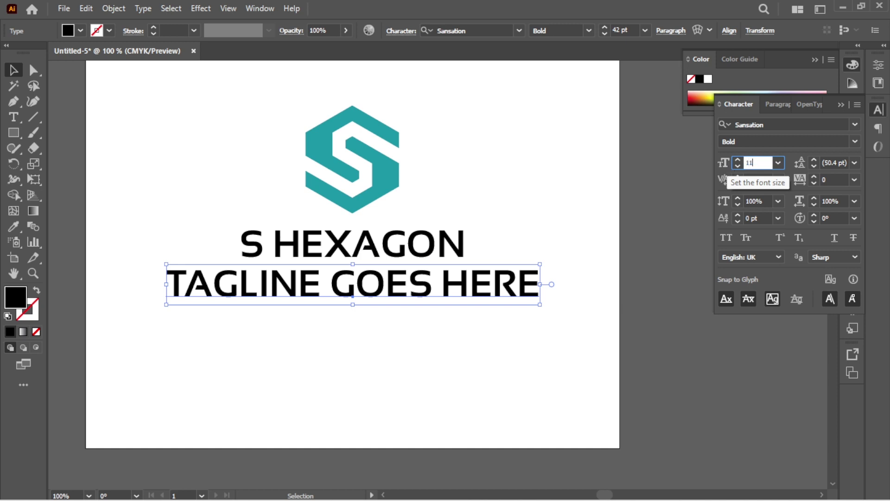
key("Return")
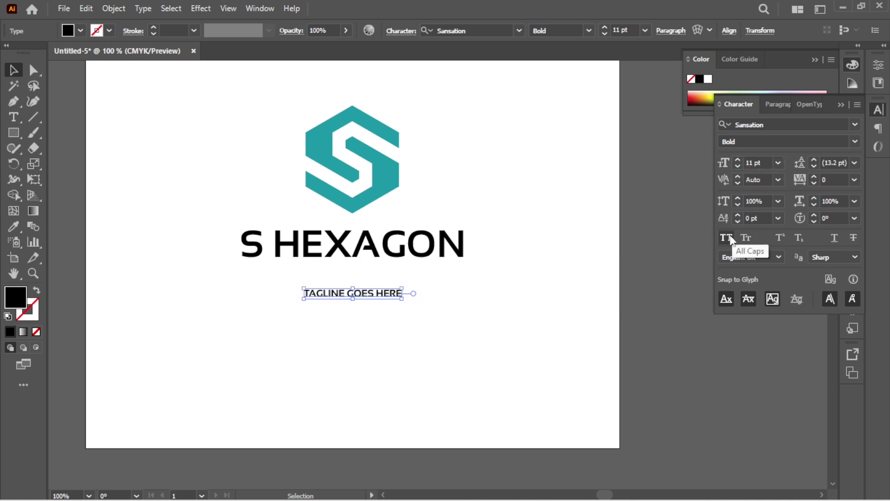
left_click(855, 141)
left_click(745, 156)
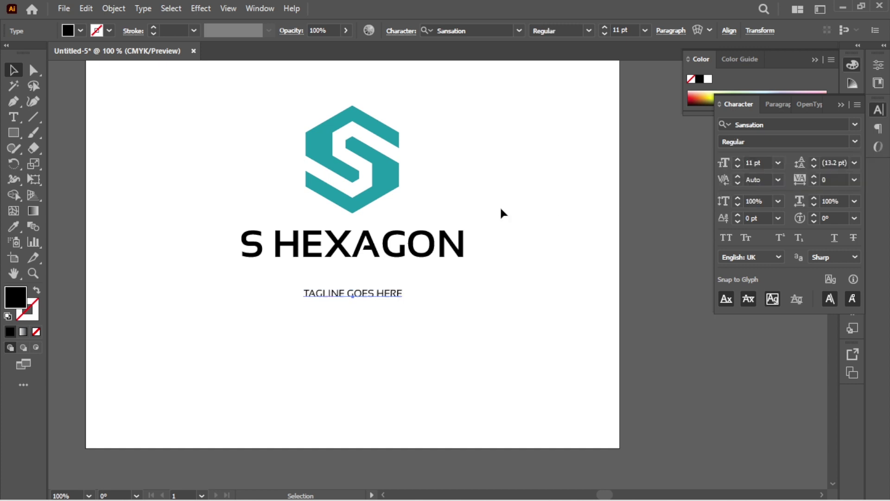
Step: Sample the hexagon's teal onto the tagline with the Eyedropper
left_click(14, 226)
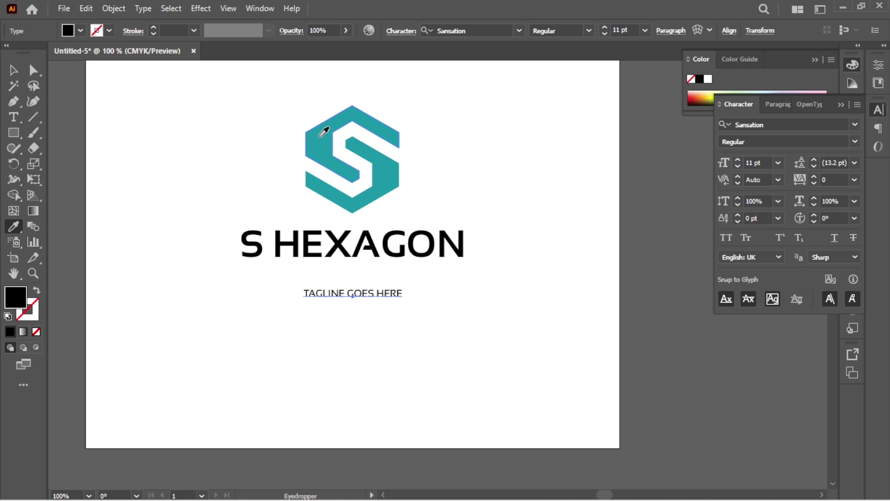
left_click(321, 135)
left_click(13, 70)
left_click(266, 318)
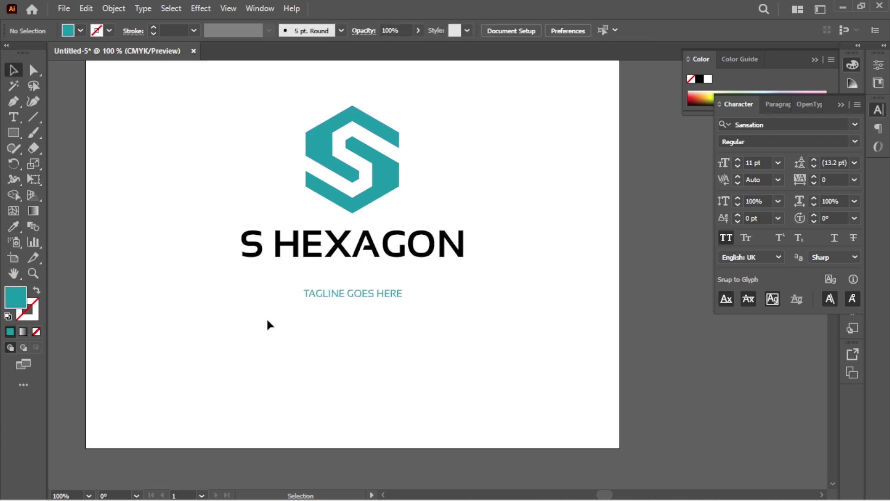
left_click_drag(234, 312, 247, 286)
scroll(379, 262, "down", 1)
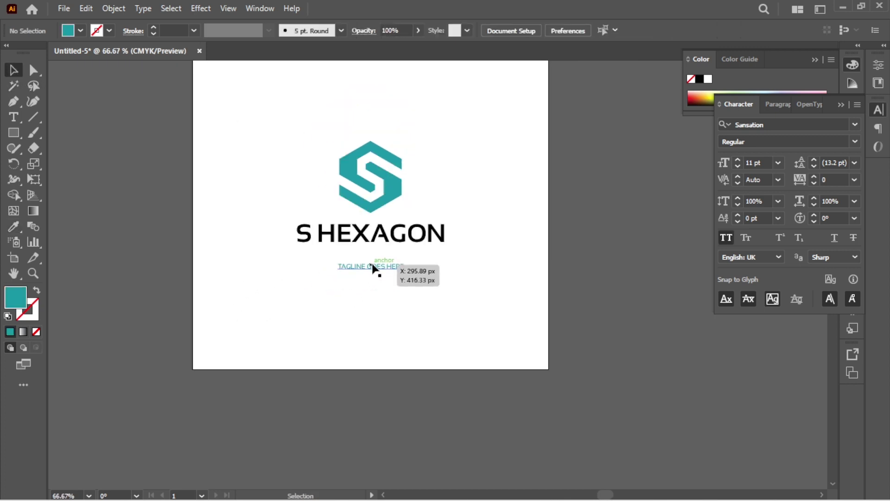
Step: Move the tagline up just under the title and set its tracking to 300
scroll(366, 250, "up", 1)
scroll(364, 253, "up", 1)
left_click_drag(380, 290, 383, 258)
left_click(806, 183)
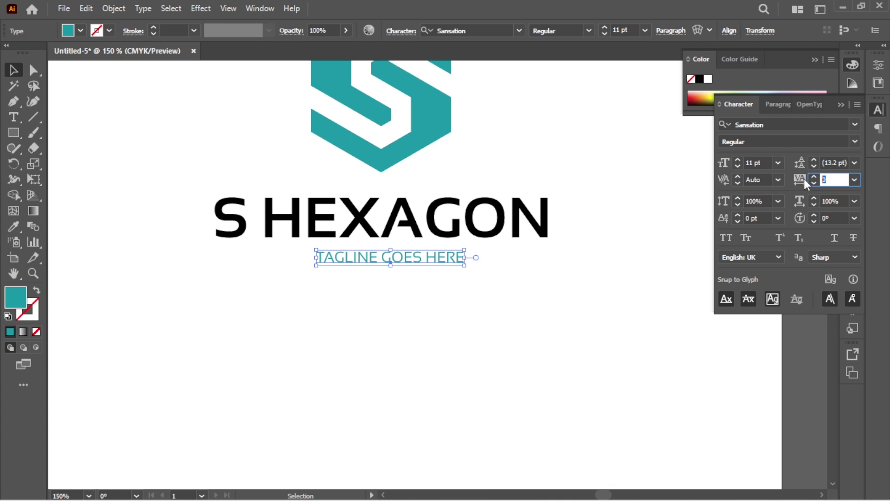
type("300")
key("Return")
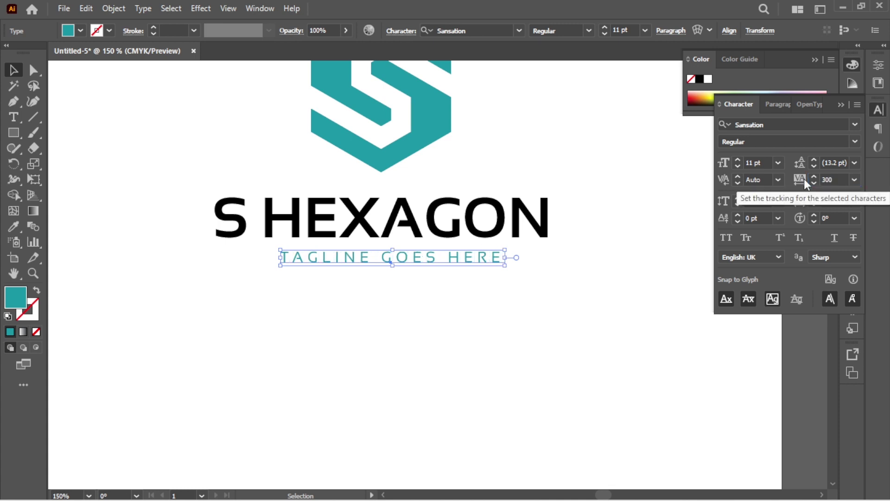
left_click(352, 287)
Step: Set the tracking of the tagline's final letter E to 0
left_click(14, 117)
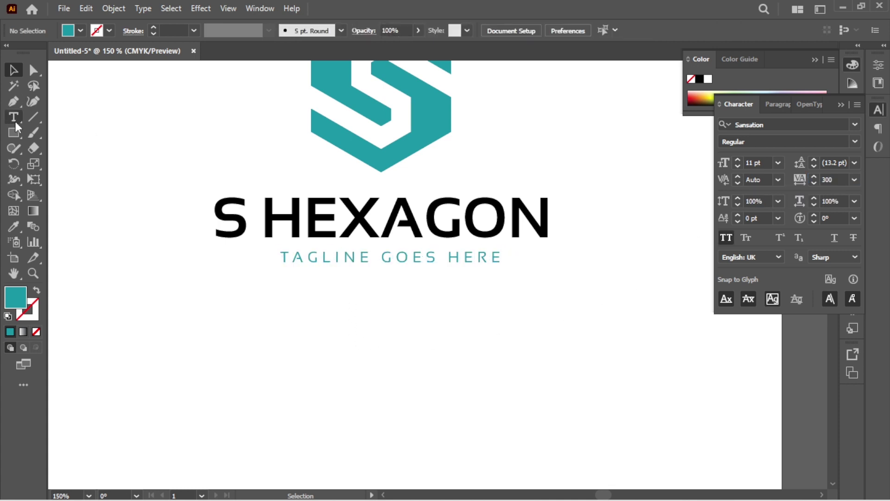
left_click_drag(491, 257, 508, 258)
left_click(832, 180)
type("0")
key("Return")
left_click(14, 70)
left_click(127, 163)
scroll(301, 242, "down", 1)
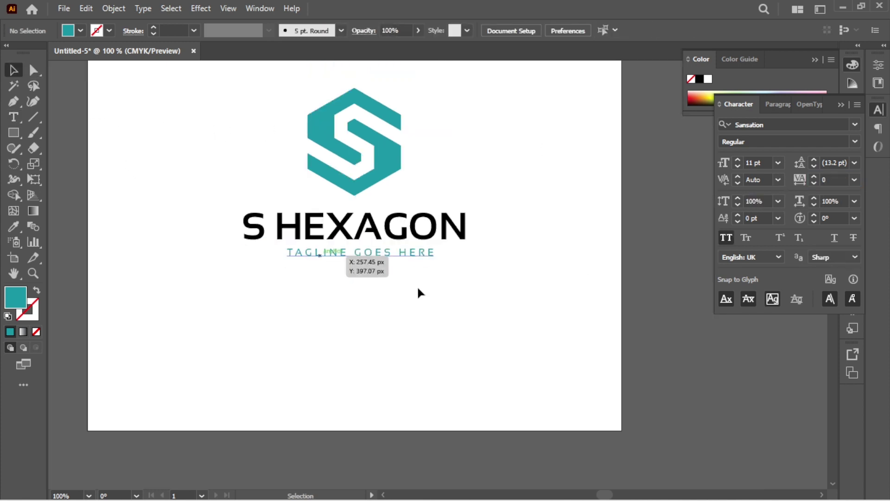
scroll(417, 285, "up", 1)
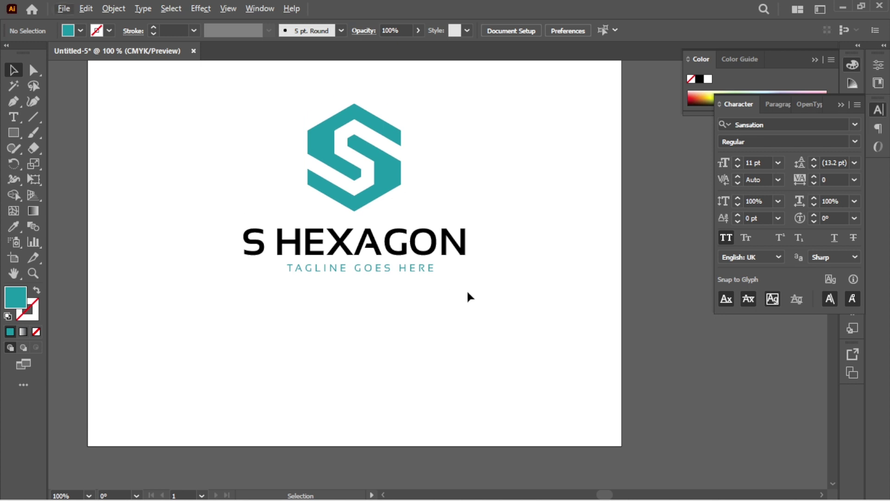
scroll(473, 291, "down", 2)
scroll(478, 245, "up", 1)
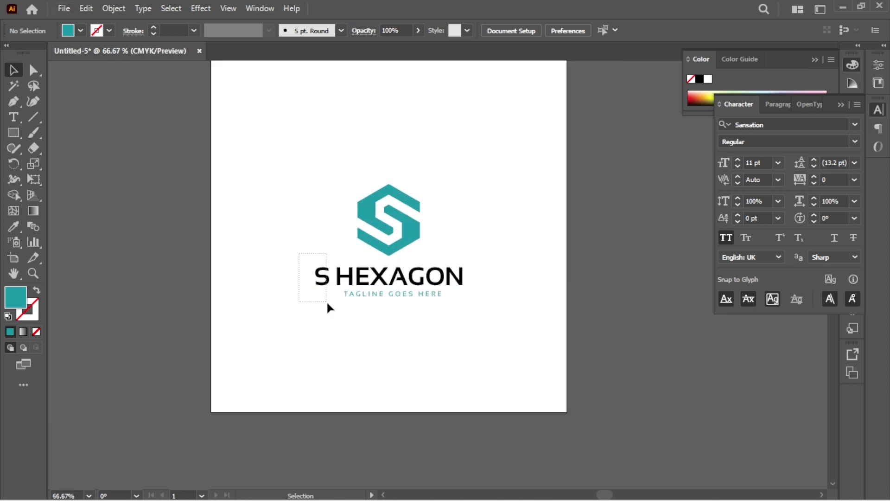
Step: Change the S HEXAGON title fill from black to dark gray hex 4e5e5f
left_click(326, 278)
double_click(16, 297)
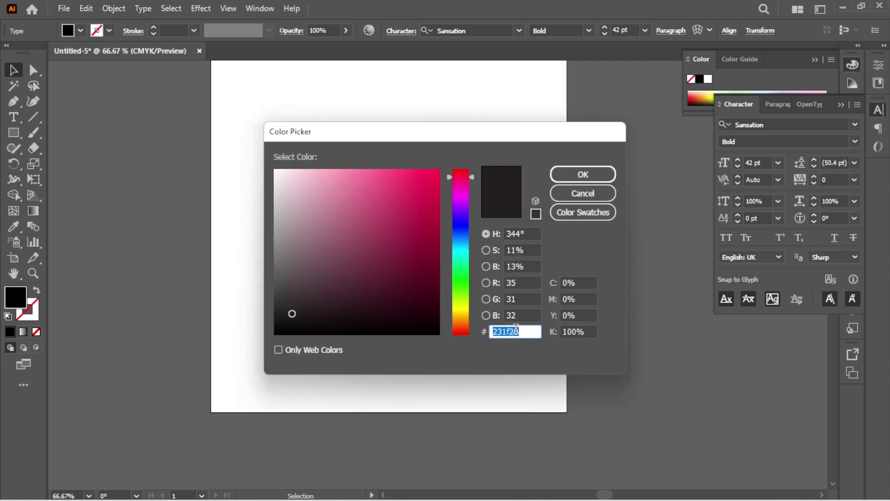
type("4e5e5f")
left_click(583, 175)
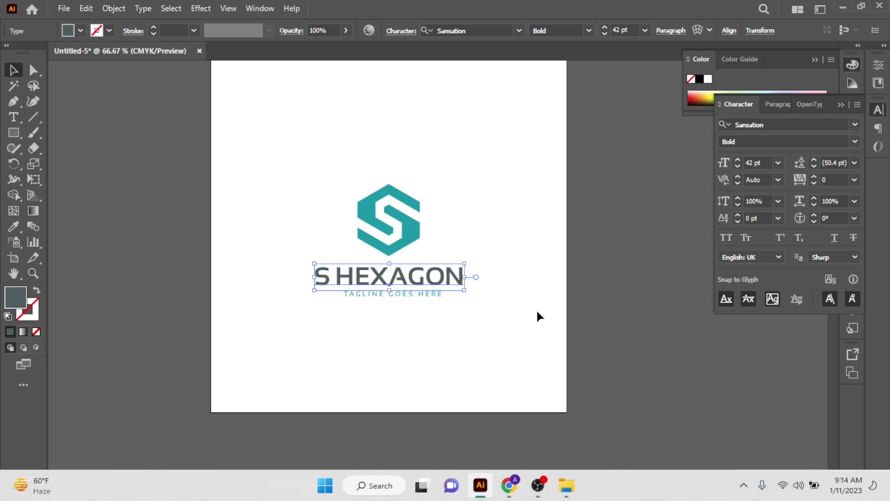
left_click(512, 294)
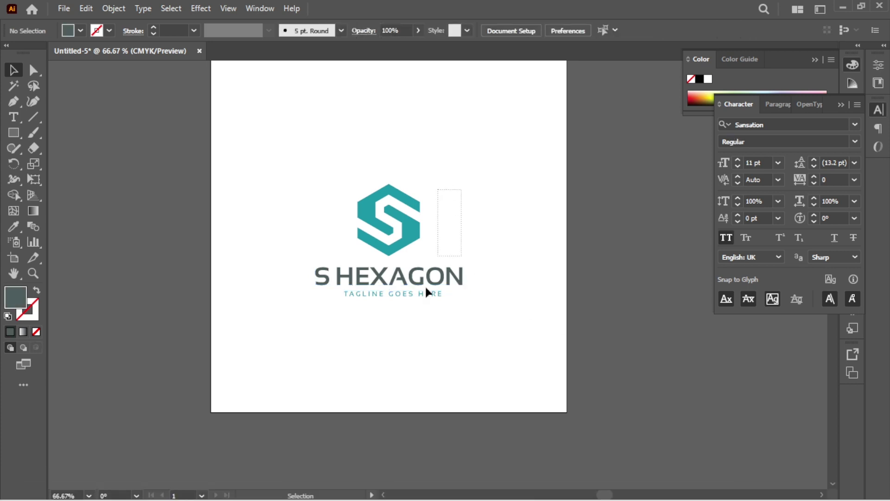
Step: Group the hexagon, title and tagline and center the group horizontally and vertically on the artboard
left_click_drag(427, 291, 402, 230)
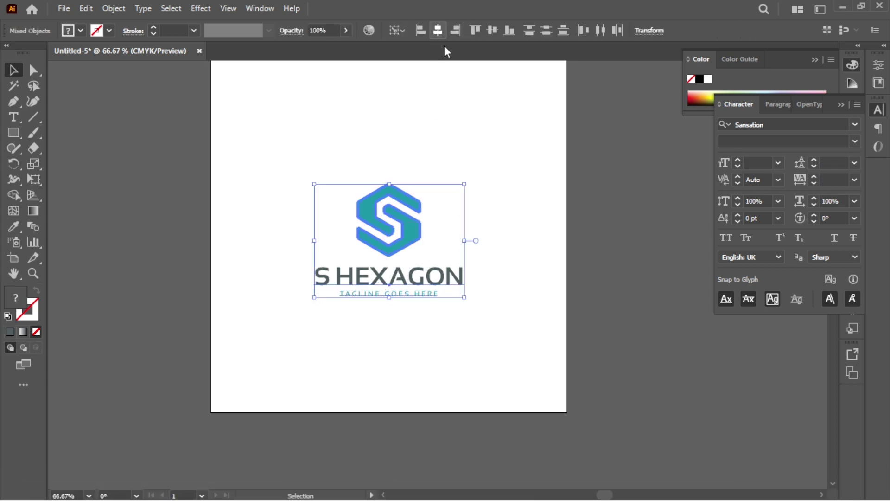
key("ctrl+g")
left_click(437, 31)
left_click(489, 32)
left_click(519, 138)
left_click_drag(452, 137, 455, 161)
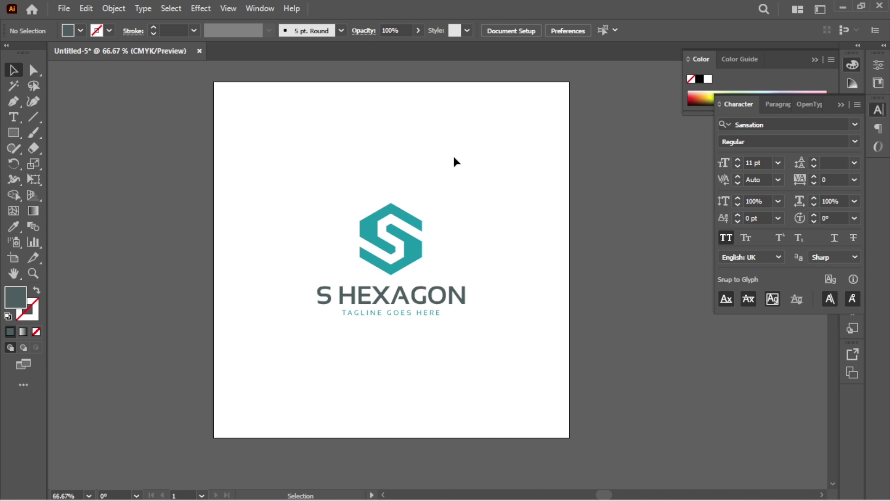